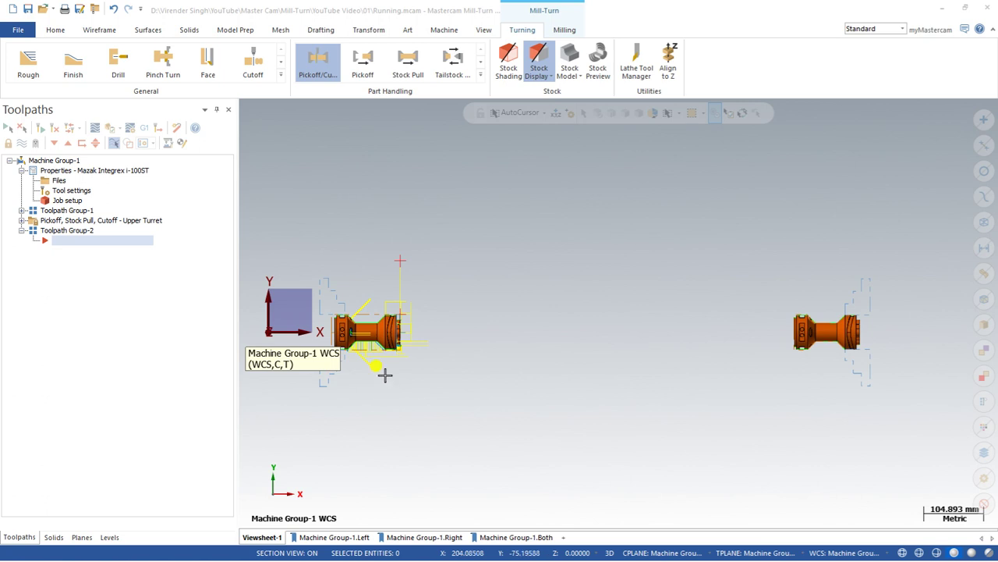
Step: Expand the Pickoff, Stock Pull, Cutoff group to reveal operations 11–26, from spindle sync to lathe cutoff
scroll(377, 350, "up", 2)
scroll(377, 350, "down", 1)
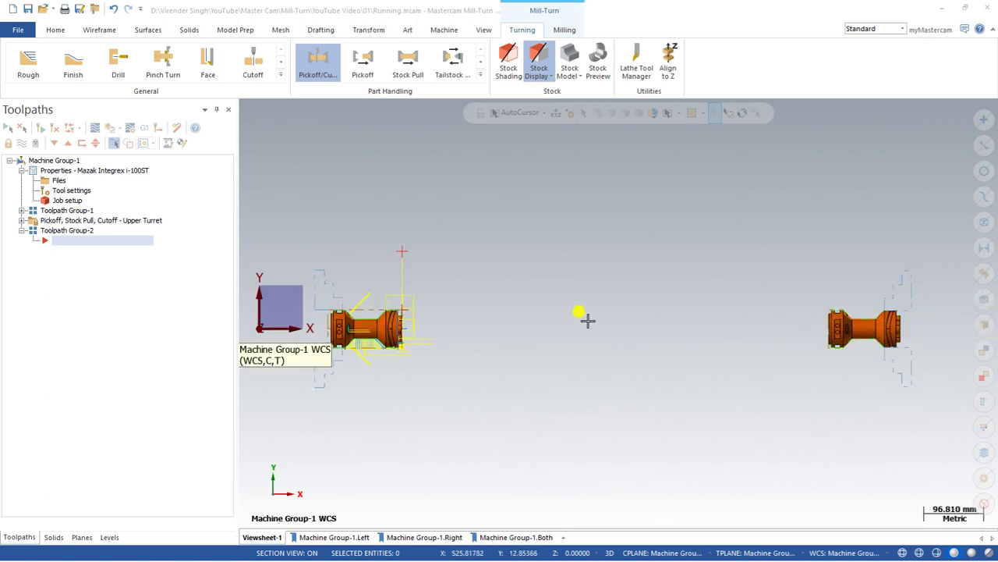
scroll(394, 320, "up", 1)
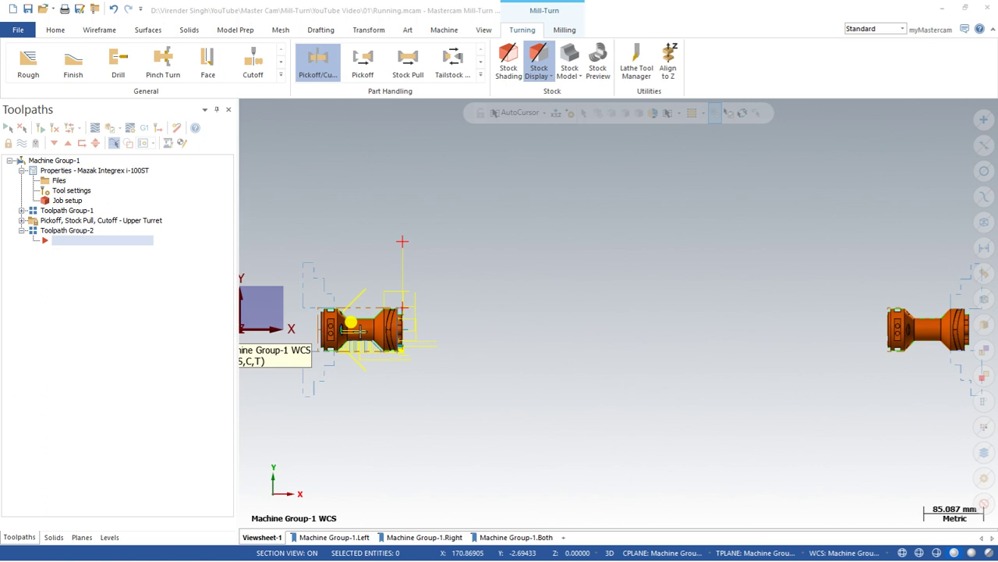
scroll(361, 319, "down", 1)
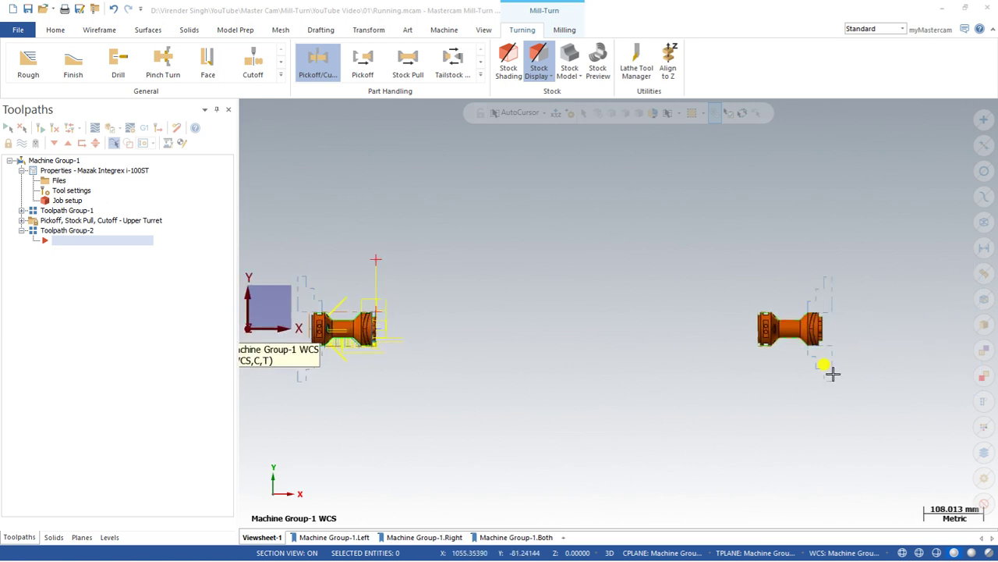
scroll(780, 347, "up", 1)
scroll(753, 331, "up", 3)
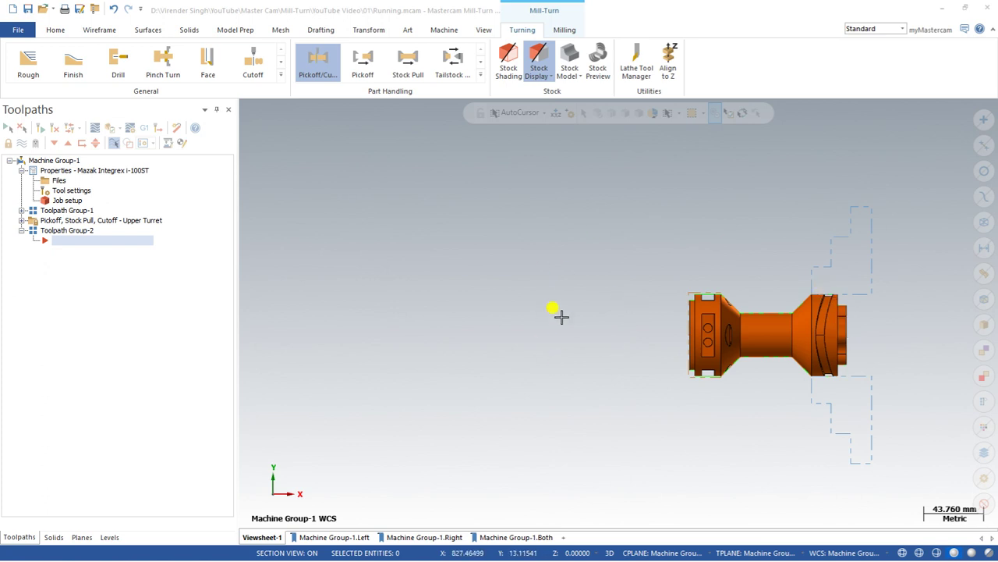
left_click(21, 220)
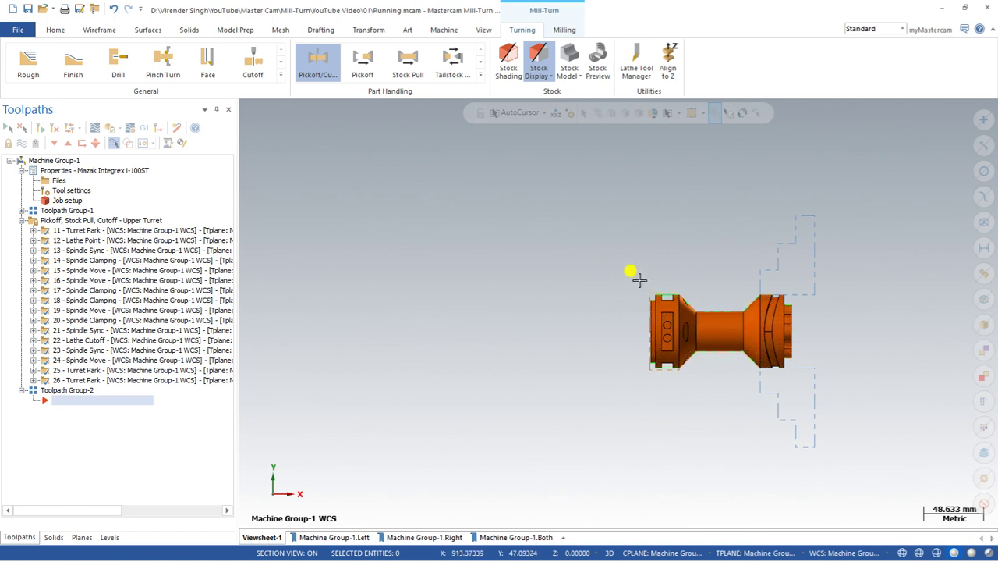
scroll(678, 335, "up", 3)
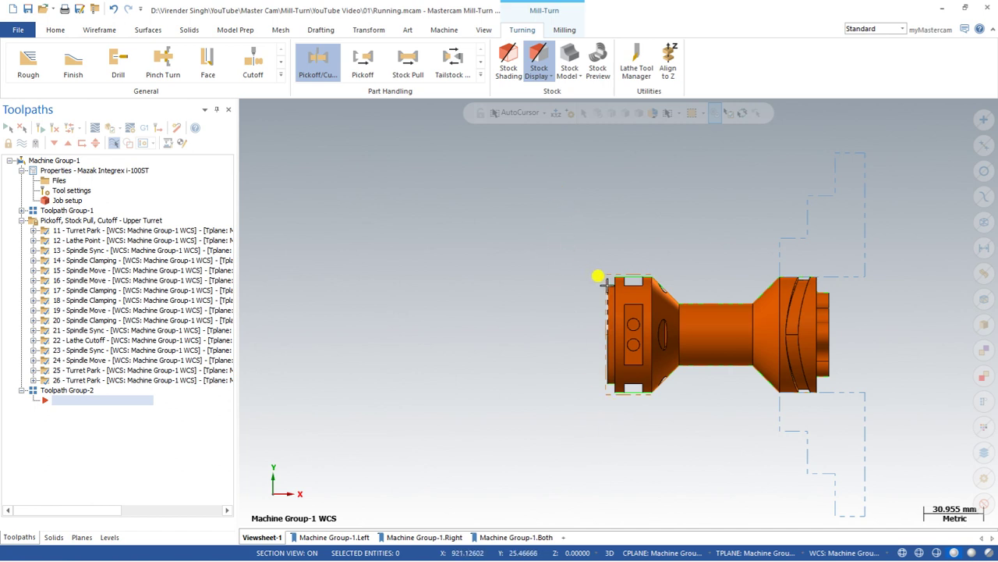
Step: Start a Lathe Face toolpath using tool T0102 OD rough left 80° (tool 1, offset 2)
left_click(281, 75)
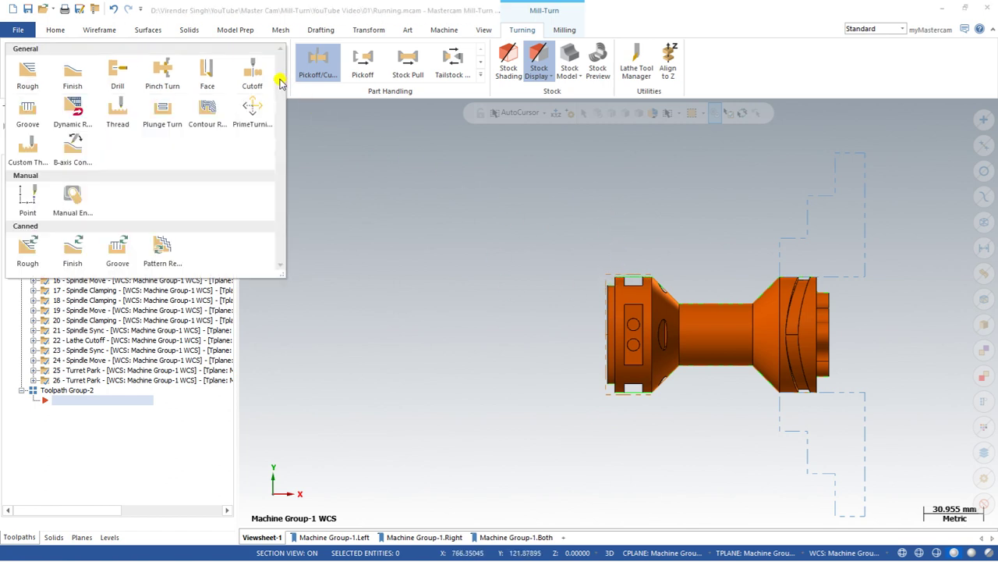
left_click(204, 74)
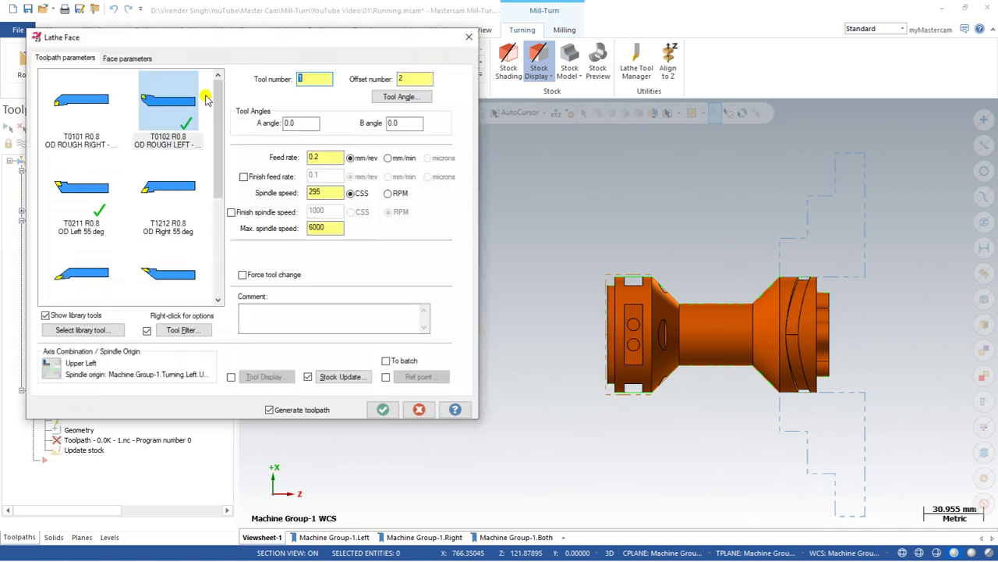
left_click(160, 108)
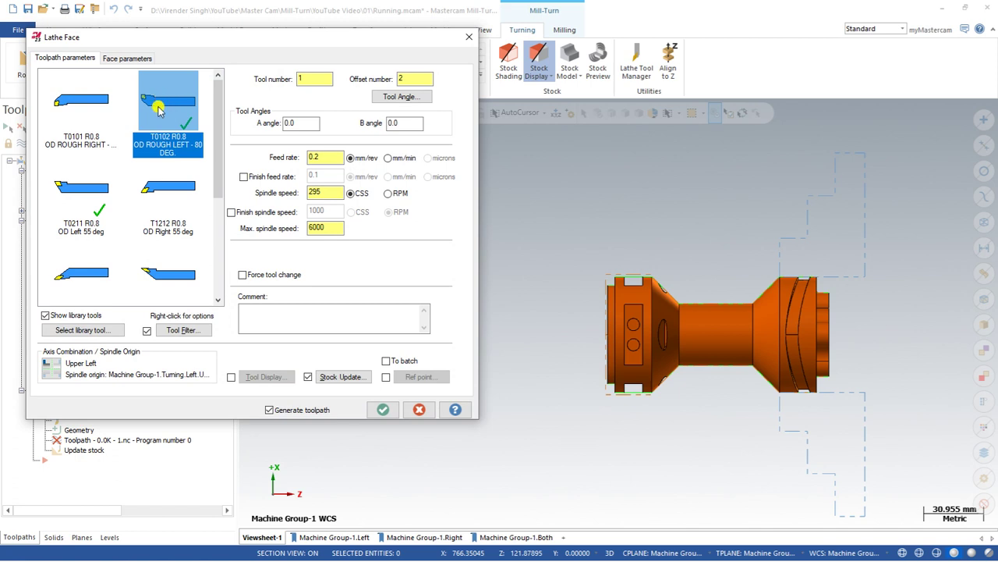
left_click(394, 96)
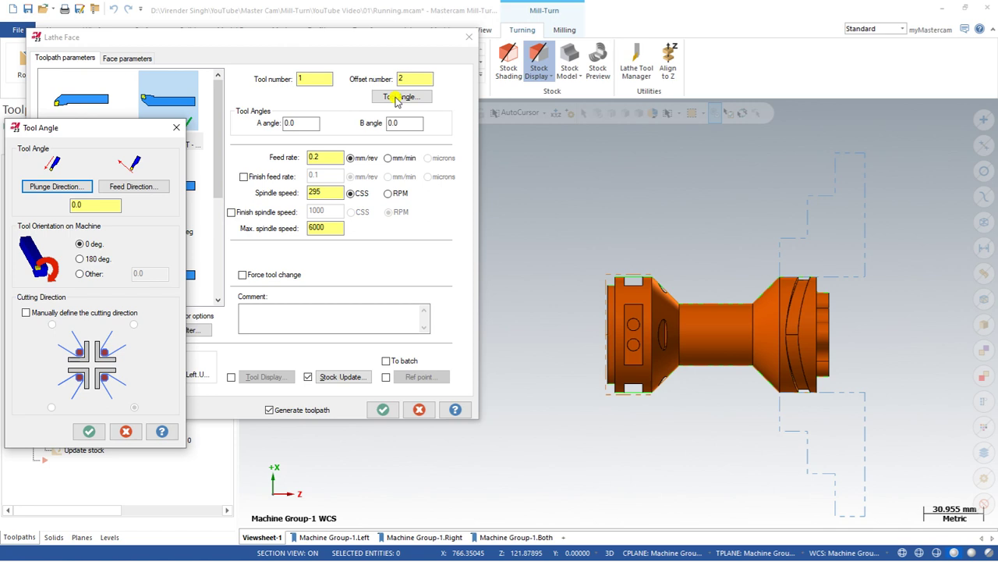
Step: Set the face tool's B angle to 90.0 with the 180° orientation, giving A angle 180.0
key("Tab")
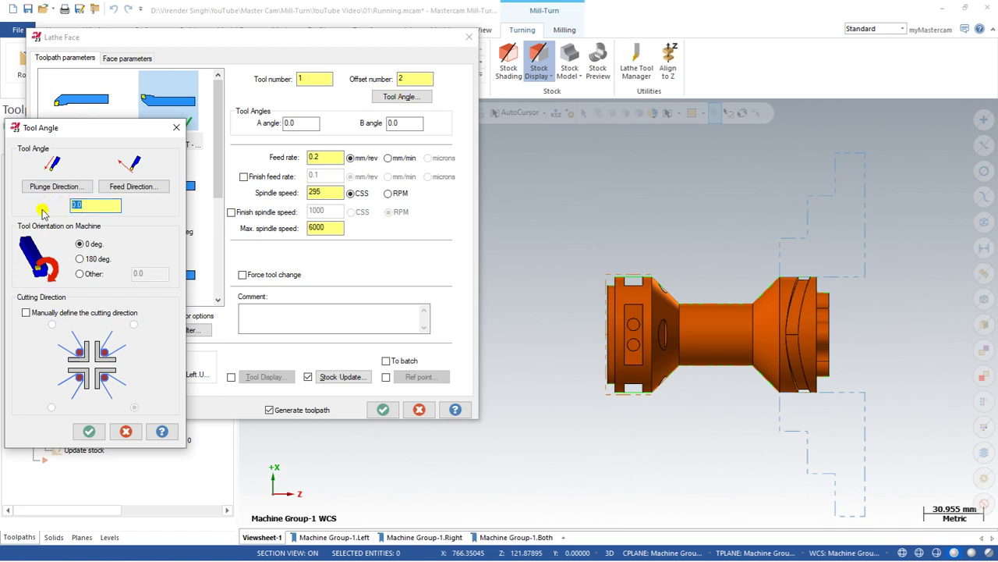
type("90.0")
left_click(79, 259)
left_click(81, 261)
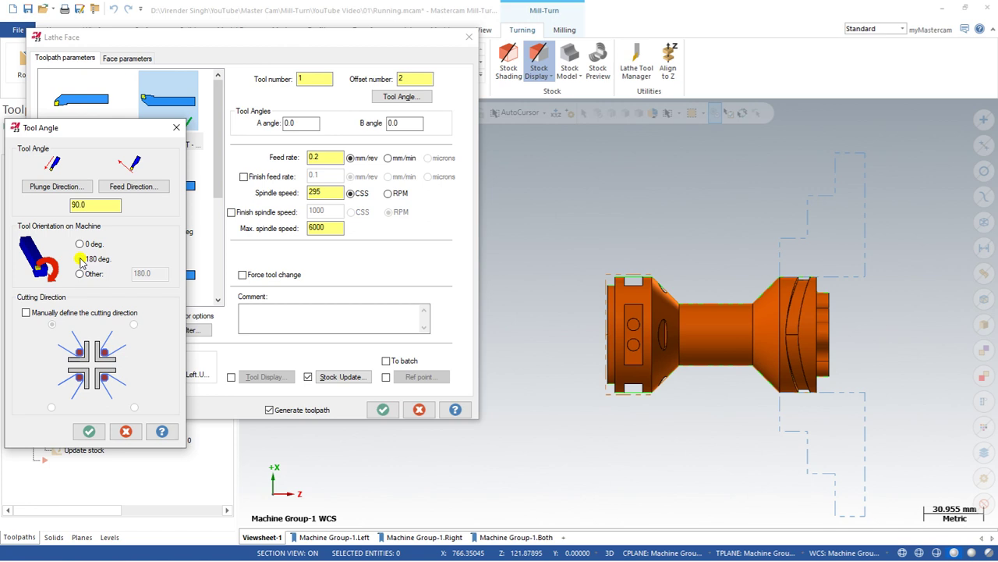
left_click(89, 431)
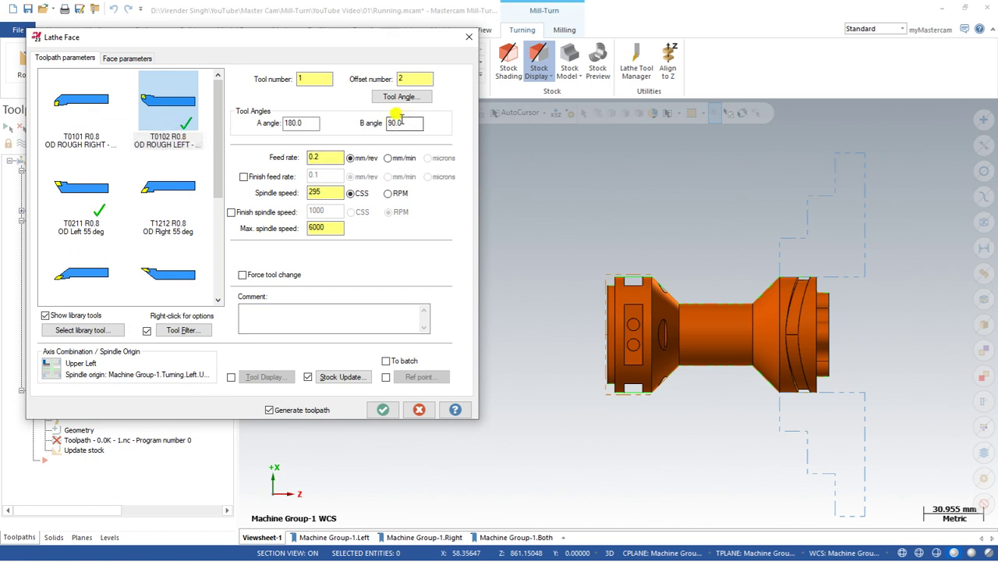
Step: Accept the face toolpath as operation 27 despite the chuck-collision warning, then reopen its parameters
left_click(418, 123)
double_click(310, 123)
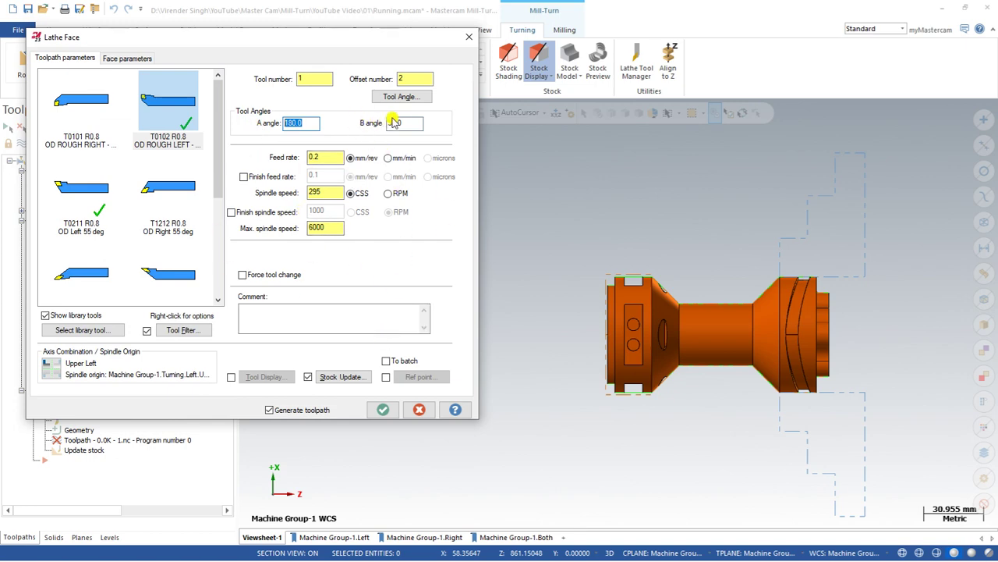
left_click(383, 409)
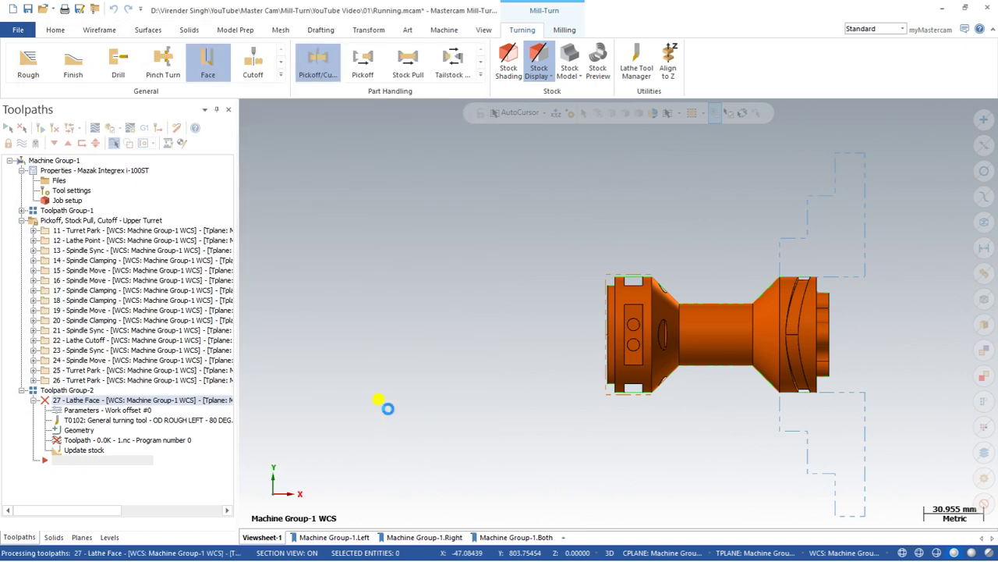
left_click(575, 313)
left_click(531, 316)
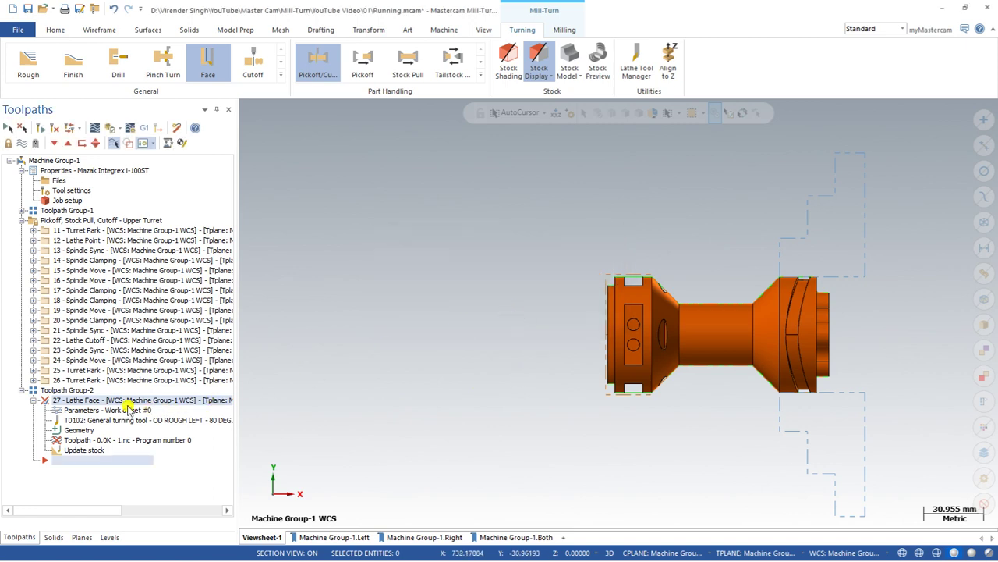
left_click(87, 404)
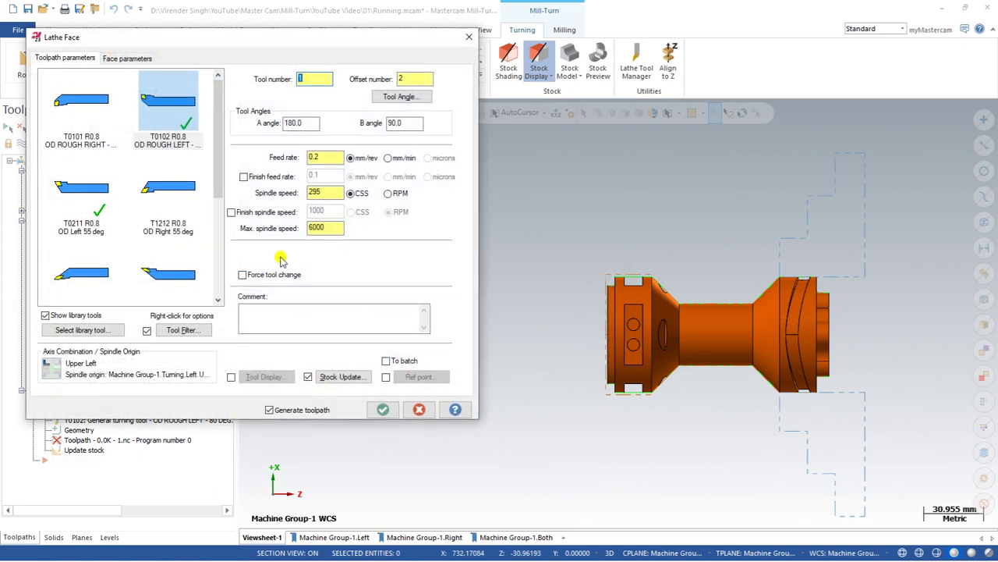
Step: Switch the face toolpath to the Upper Right axis combination, right-spindle origin at Z 921.1
left_click(49, 369)
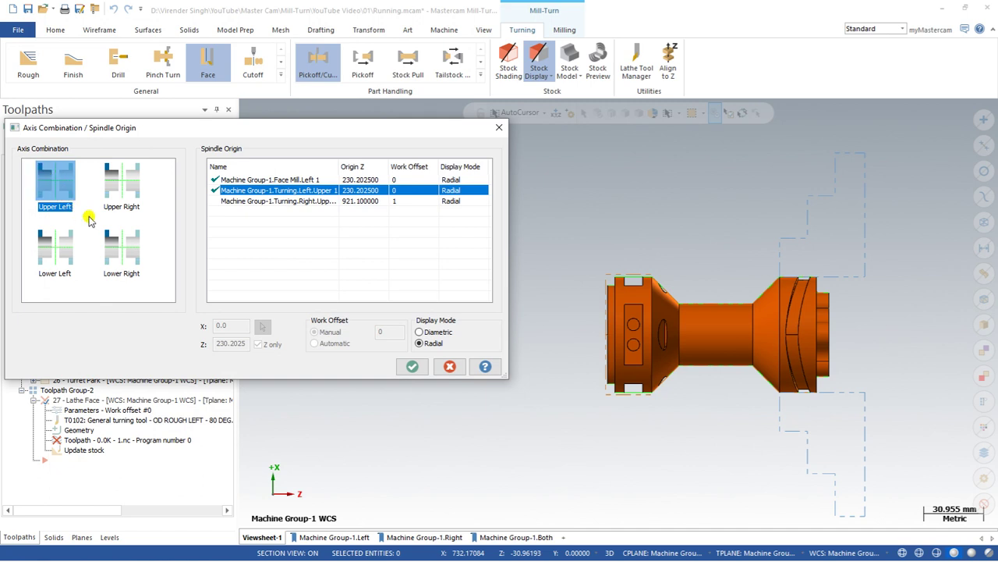
left_click(121, 175)
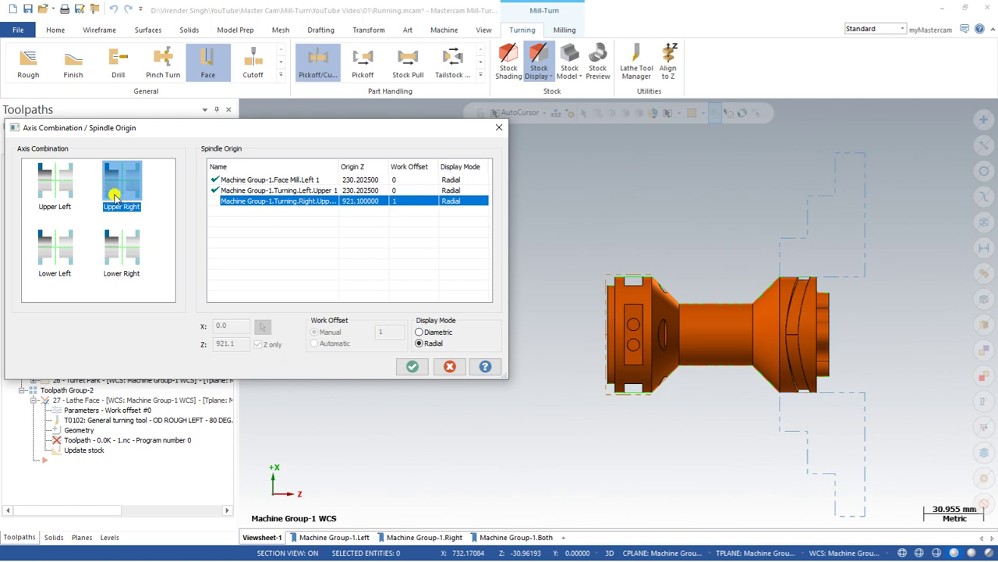
left_click(412, 365)
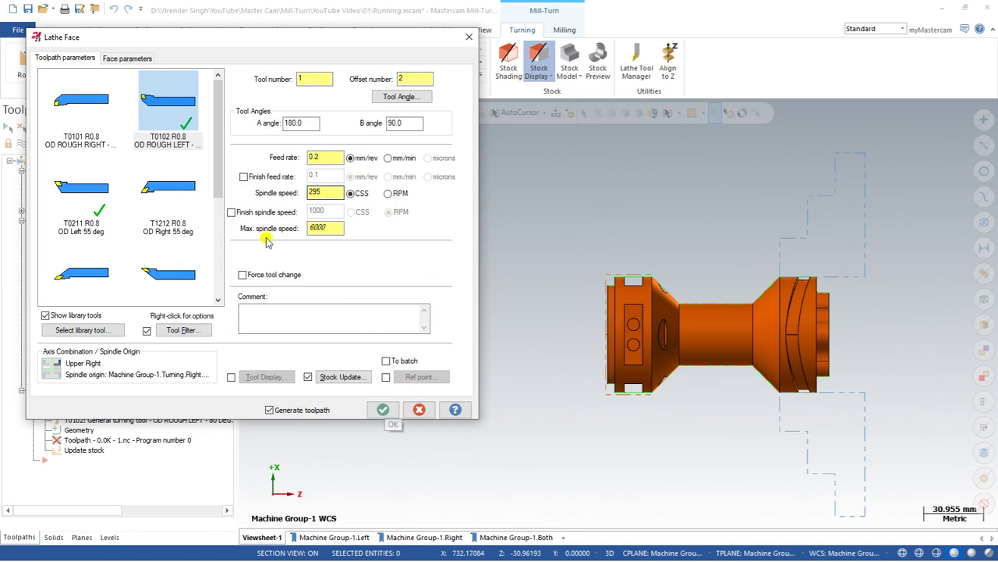
left_click(133, 61)
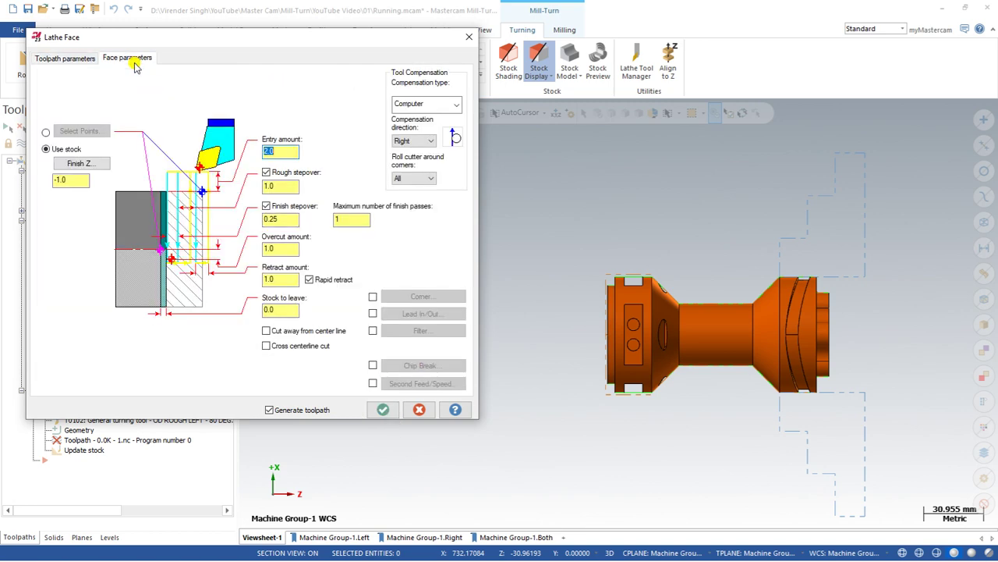
Step: Regenerate face operation 27 as a 7.4K toolpath and preview it in Backplot
left_click(383, 409)
scroll(630, 289, "up", 5)
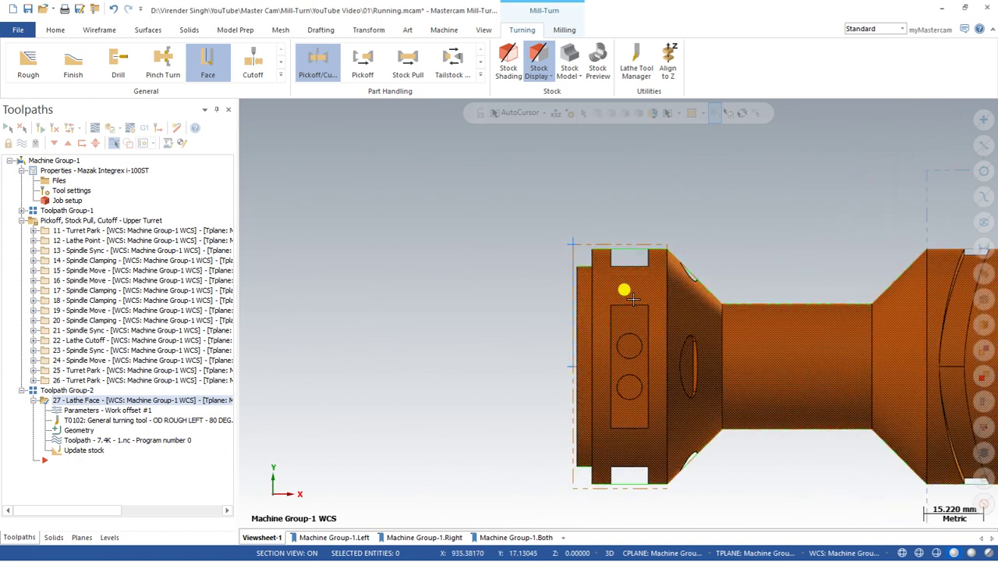
left_click(95, 130)
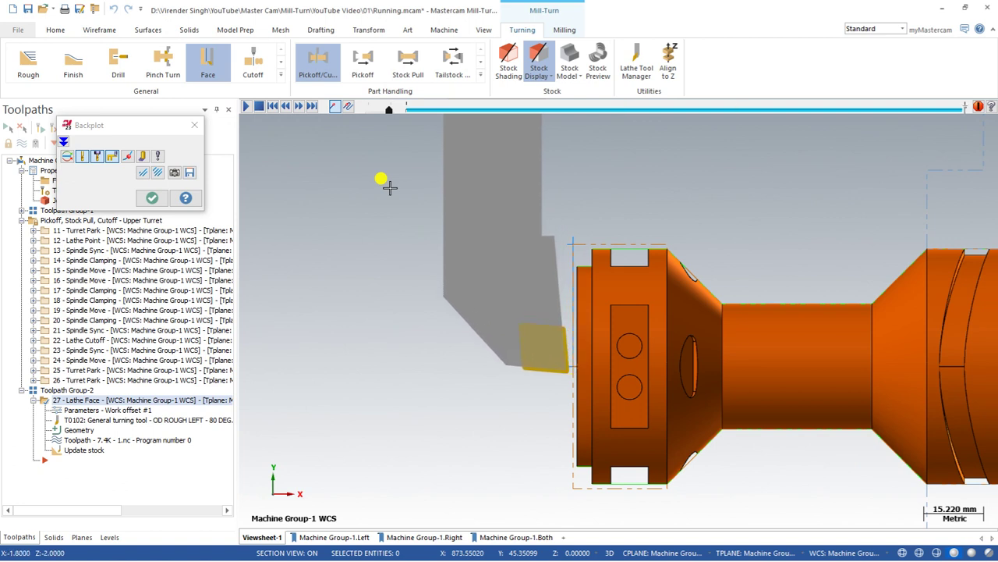
Step: Change the face toolpath's Finish Z from -1.0 to 0.0 and regenerate it
left_click(152, 198)
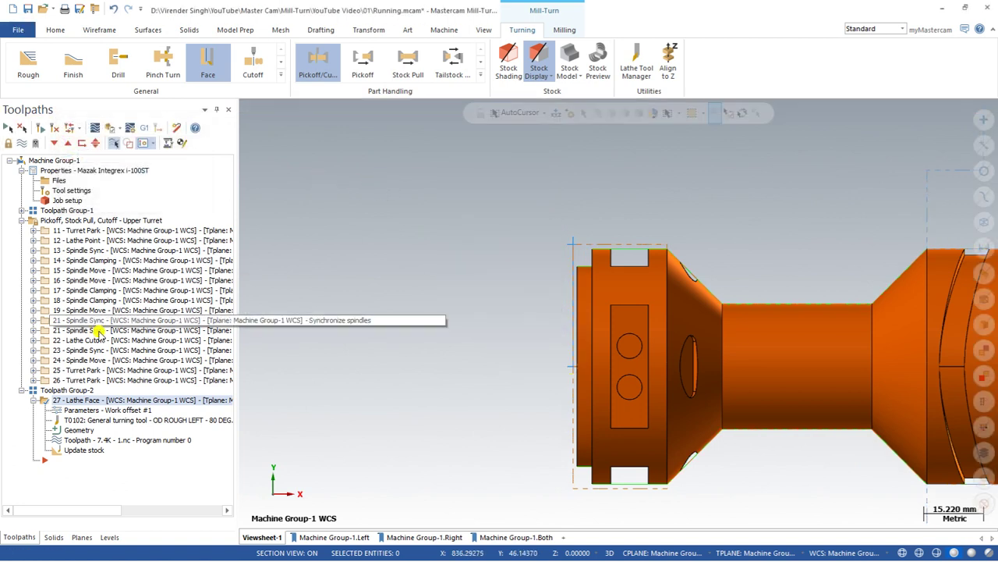
left_click(79, 410)
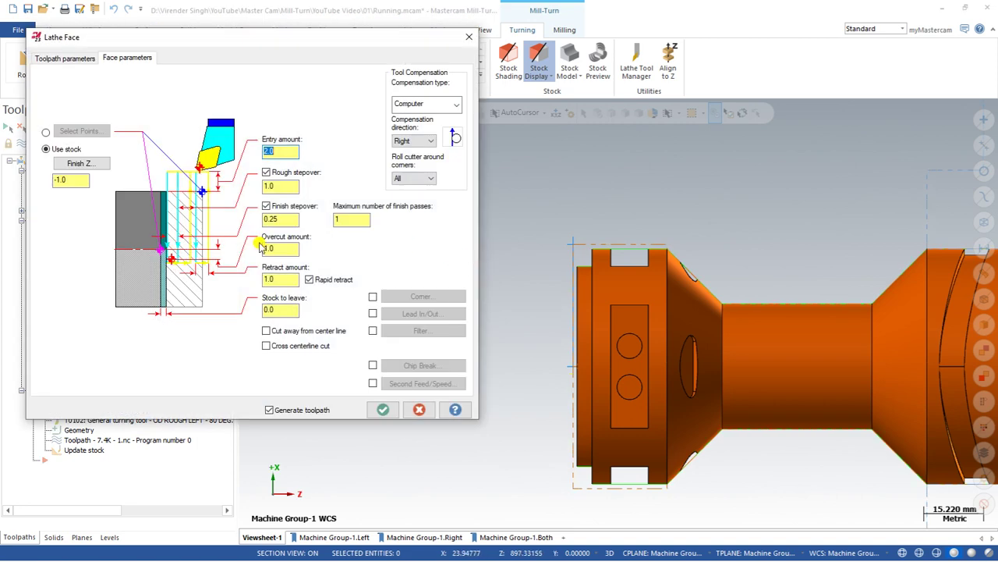
left_click(79, 180)
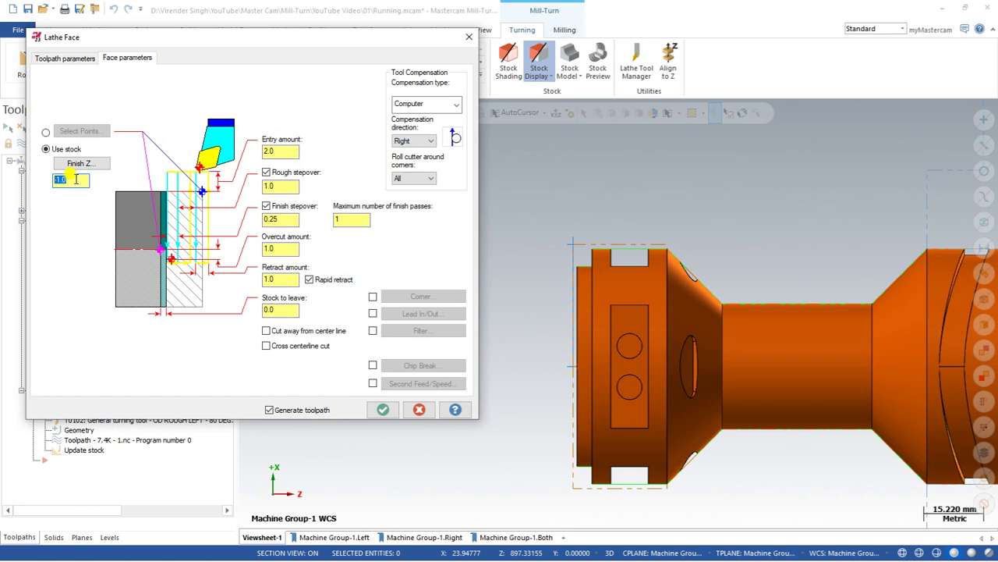
left_click(383, 409)
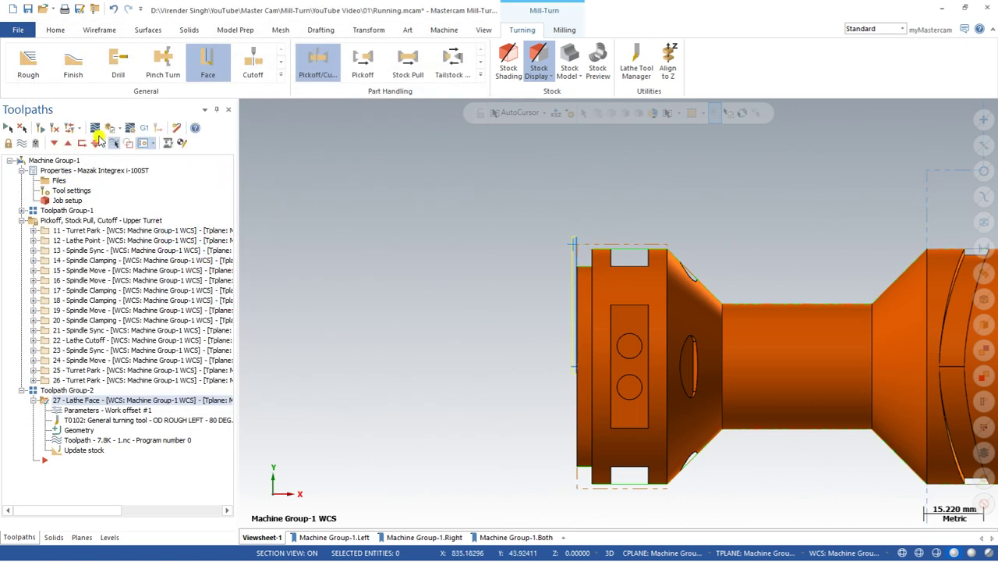
Step: Replay the updated 7.8K face toolpath in Backplot, then close the preview
left_click(95, 127)
left_click(246, 106)
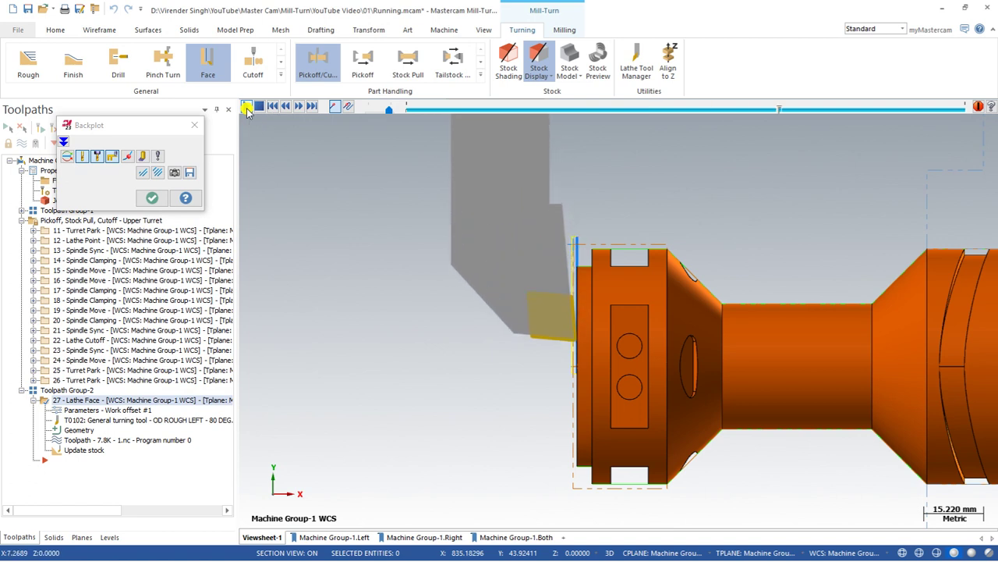
left_click(152, 197)
scroll(483, 286, "down", 2)
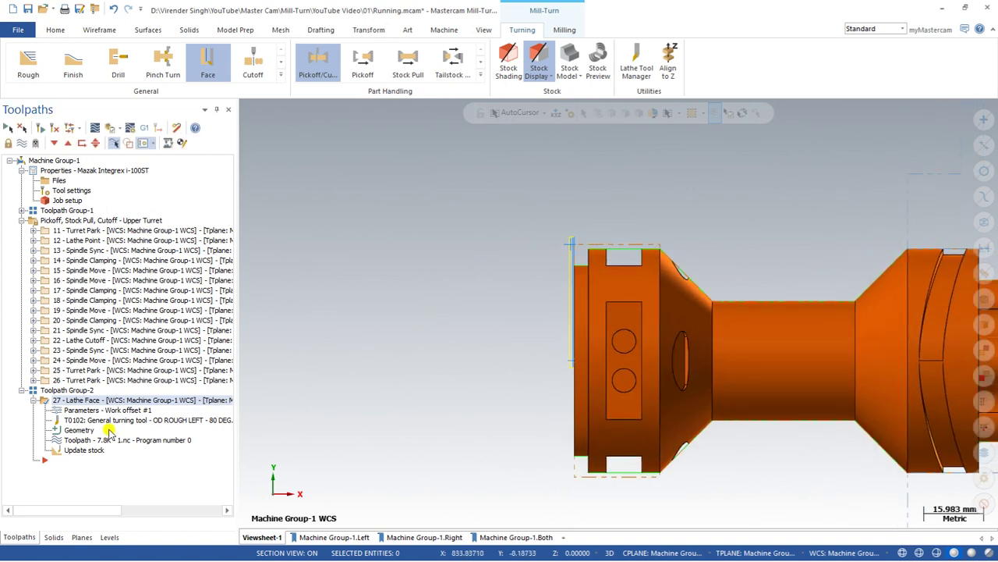
Step: Give the face toolpath a picked approach reference point copied to retract, regenerating it at 8.1K
left_click(86, 411)
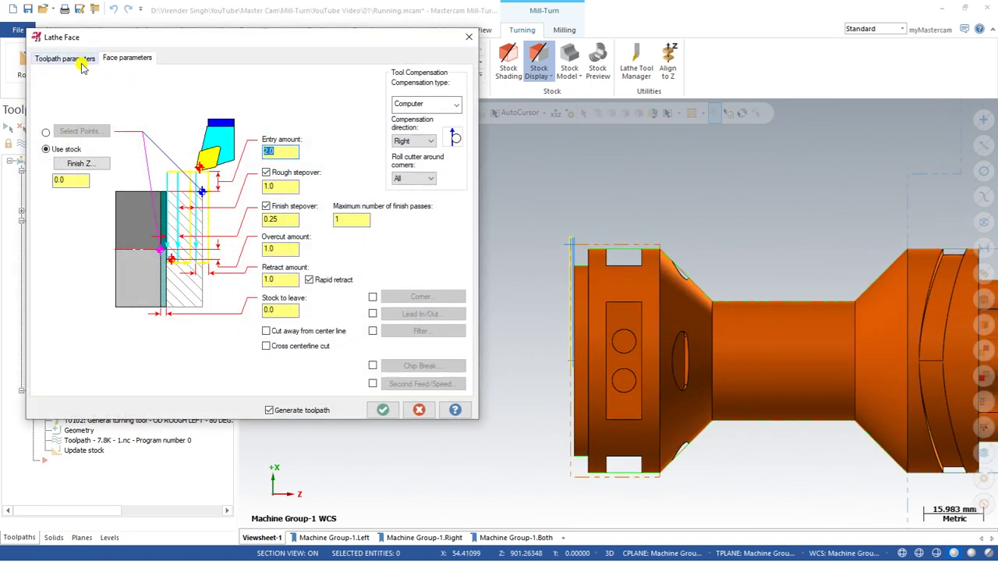
left_click(65, 59)
left_click(385, 378)
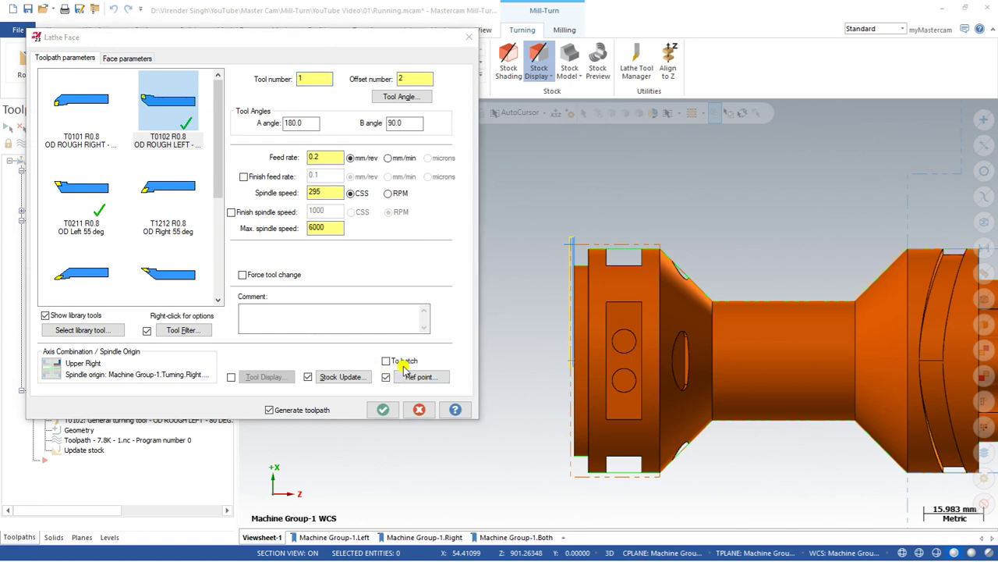
left_click(413, 376)
left_click(69, 224)
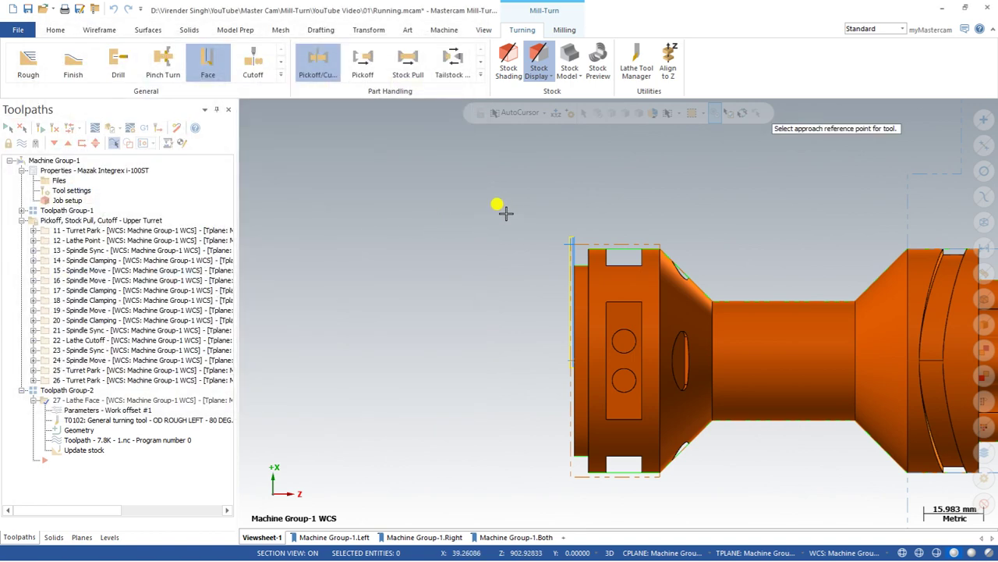
left_click(504, 211)
left_click(122, 206)
left_click(141, 287)
left_click(383, 409)
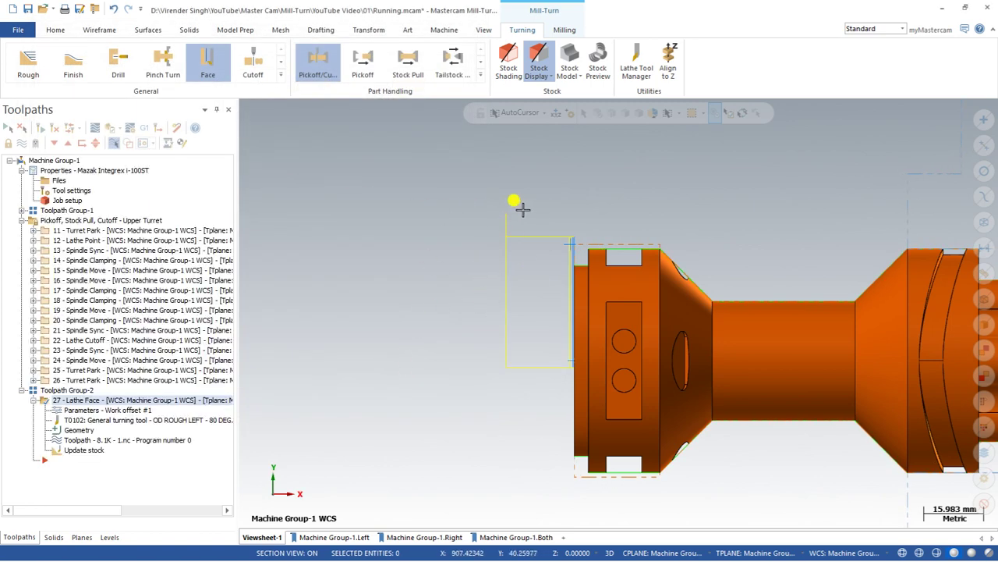
scroll(517, 201, "down", 2)
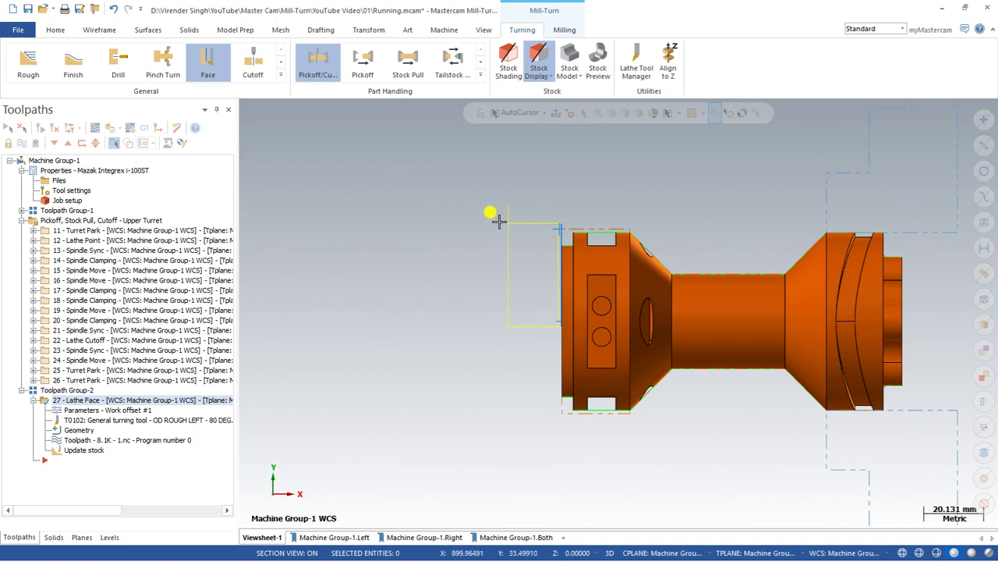
left_click(281, 75)
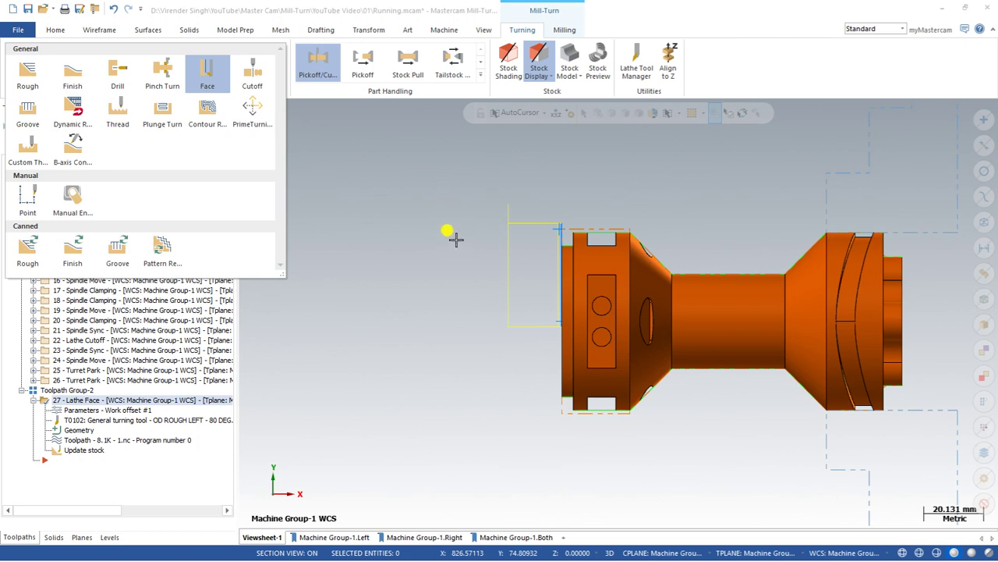
Step: Start a Lathe Rough toolpath chained along the part's lower left edge with tool T0102
left_click(23, 75)
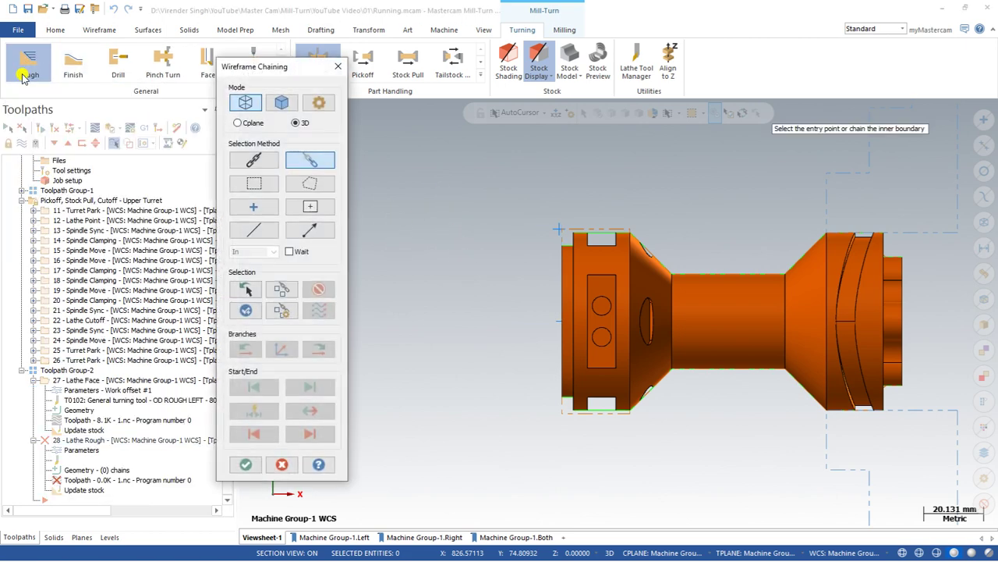
scroll(564, 399, "up", 3)
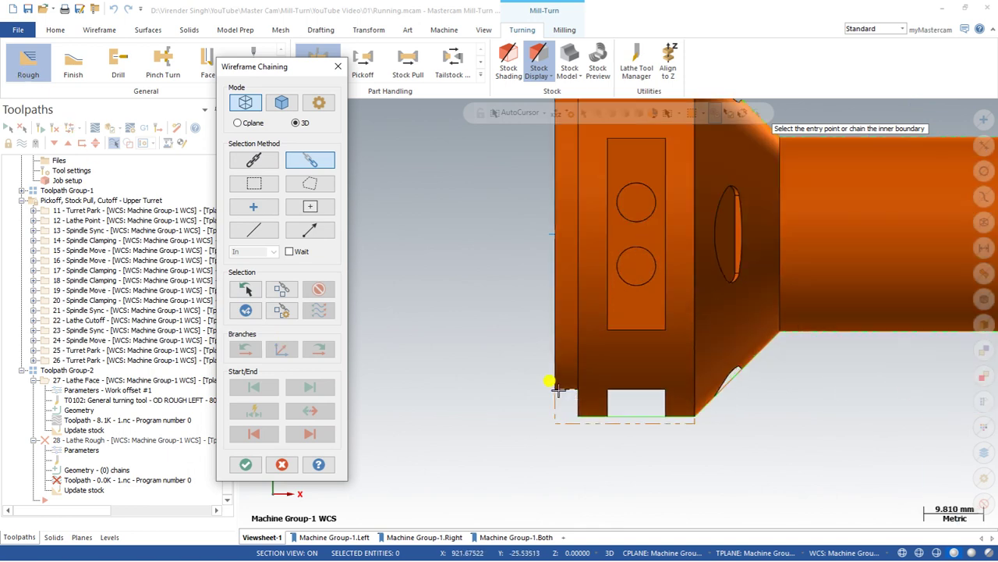
left_click(550, 385)
left_click(684, 420)
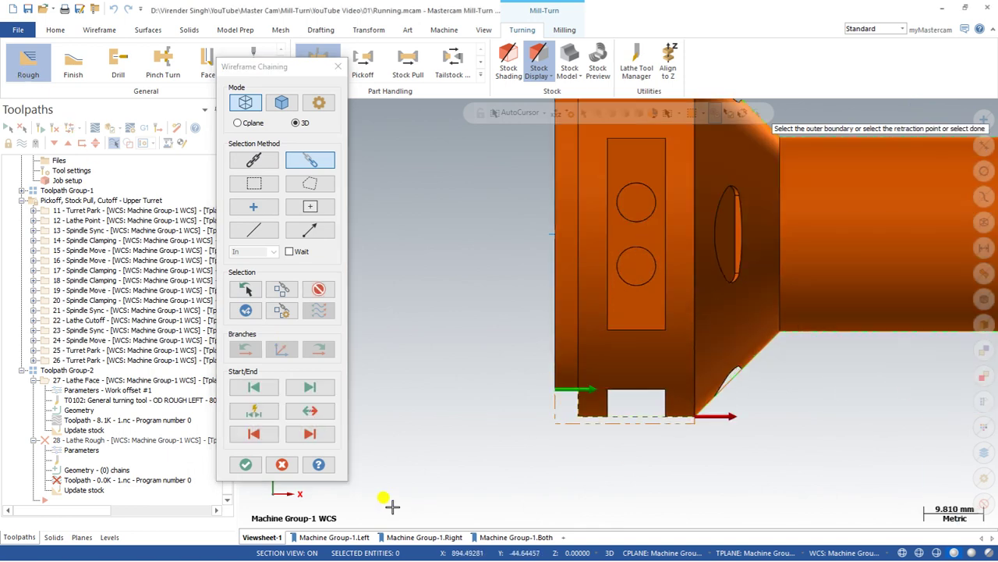
left_click(246, 464)
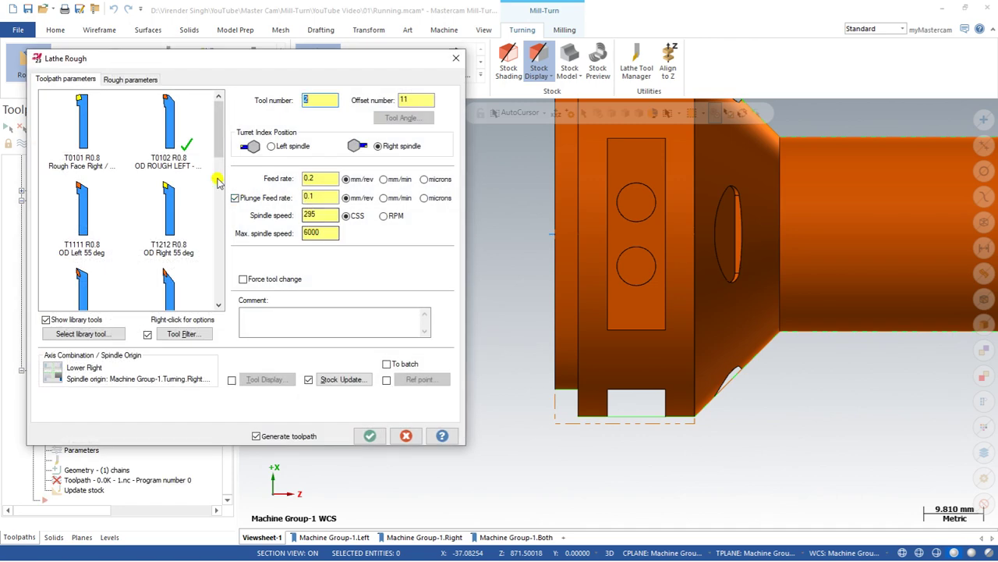
left_click(178, 128)
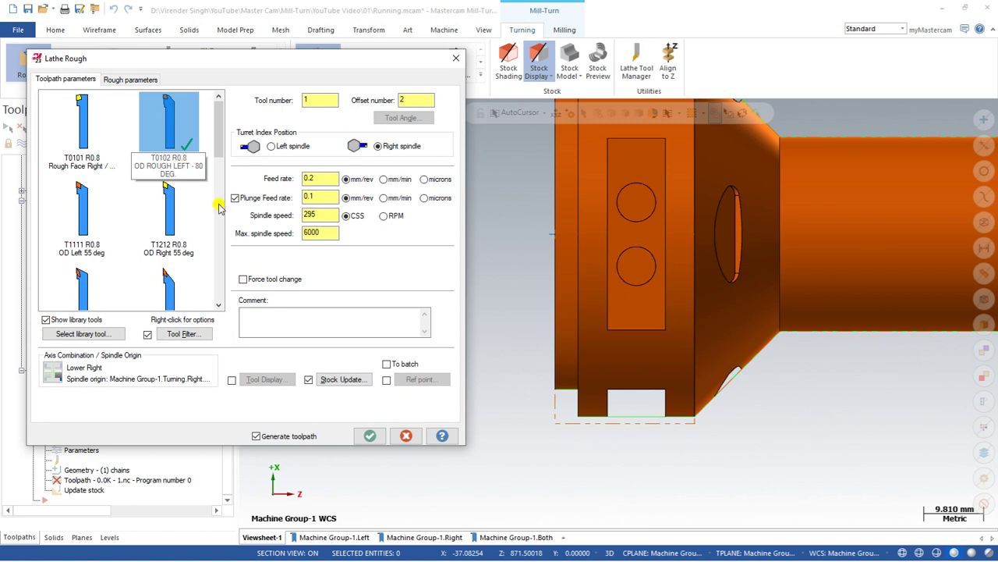
Step: Set Stock Recognition to Use stock for outer boundary and generate the rough toolpath
left_click(131, 80)
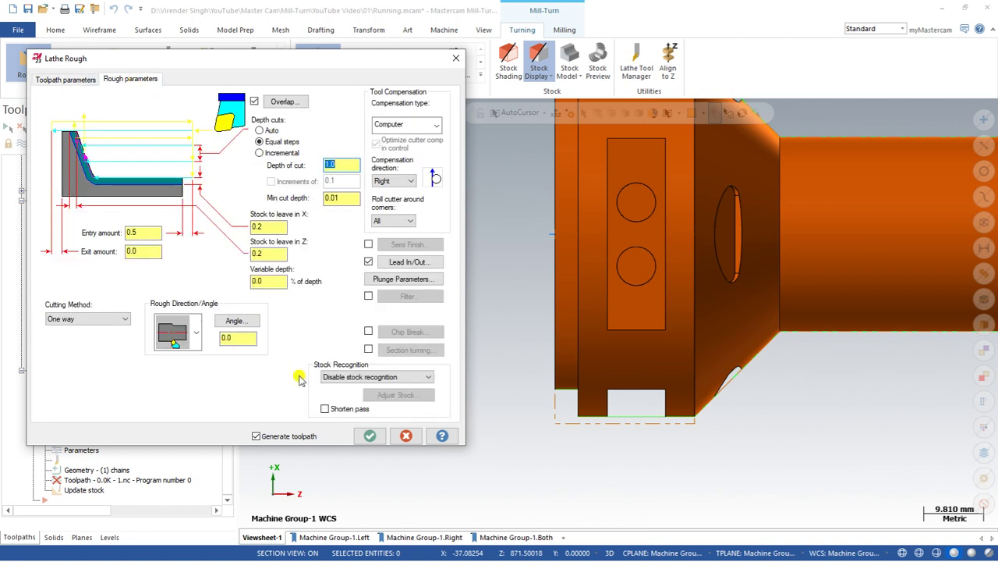
left_click(351, 377)
left_click(356, 388)
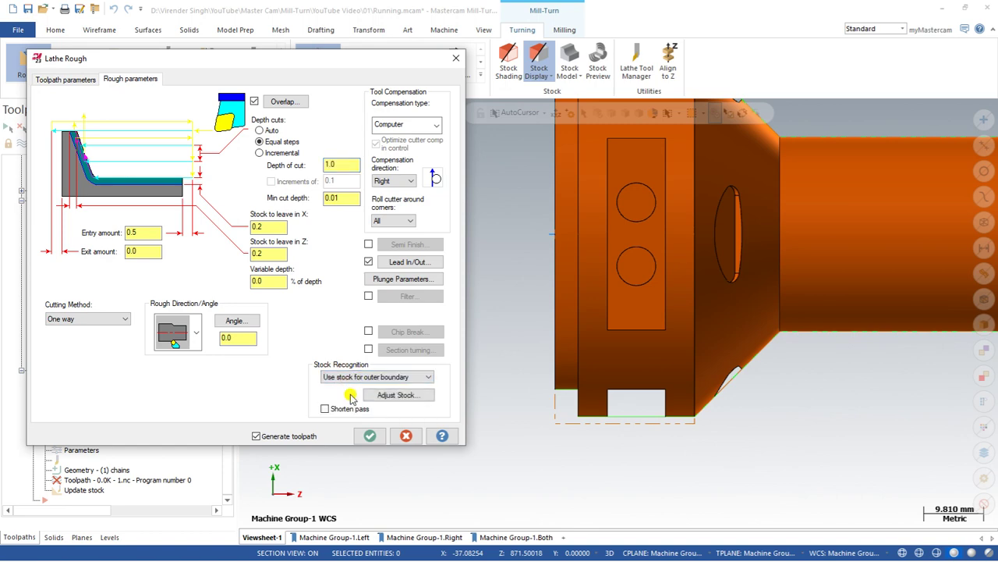
left_click(371, 437)
scroll(425, 427, "down", 2)
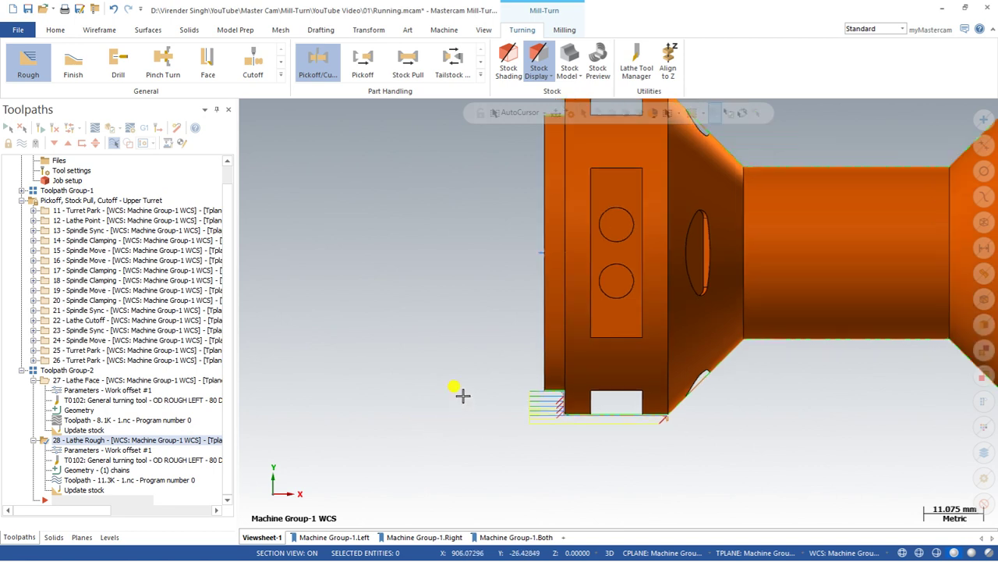
left_click(97, 130)
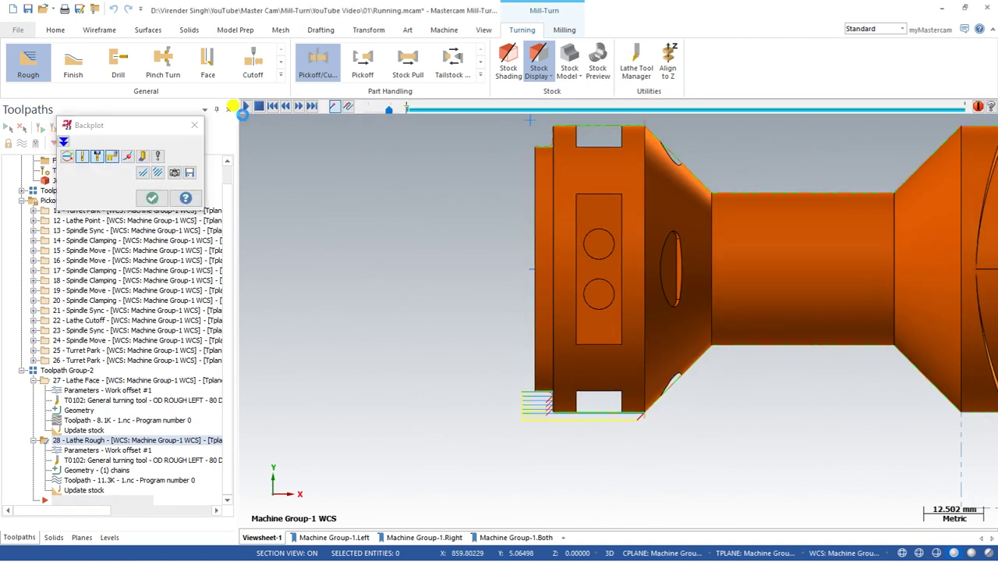
left_click(247, 108)
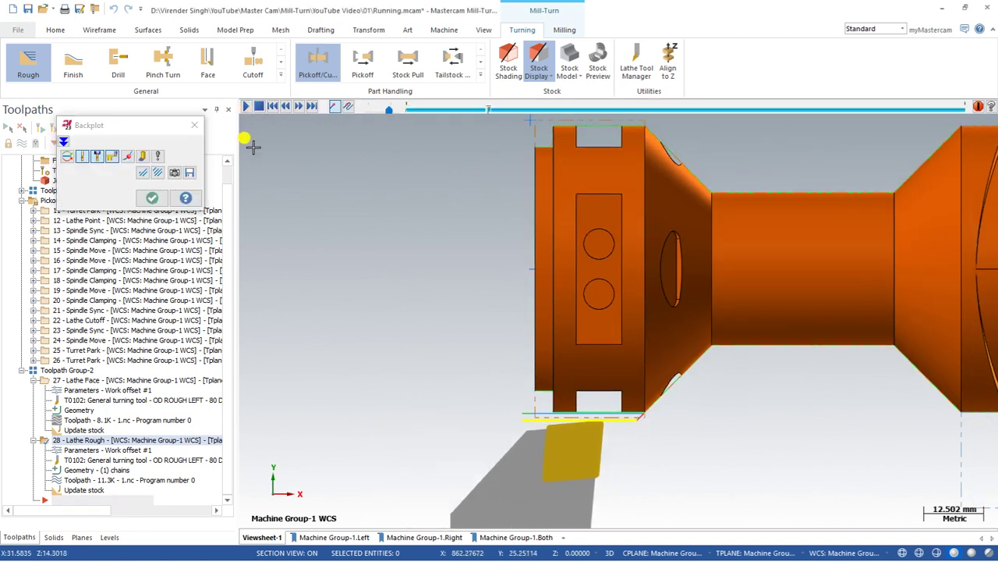
left_click(154, 200)
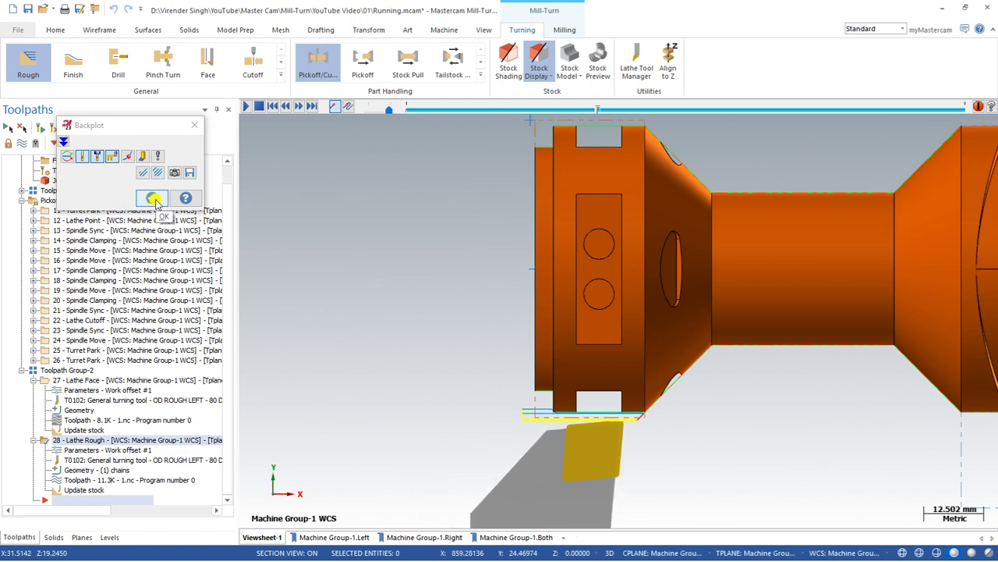
scroll(499, 234, "down", 3)
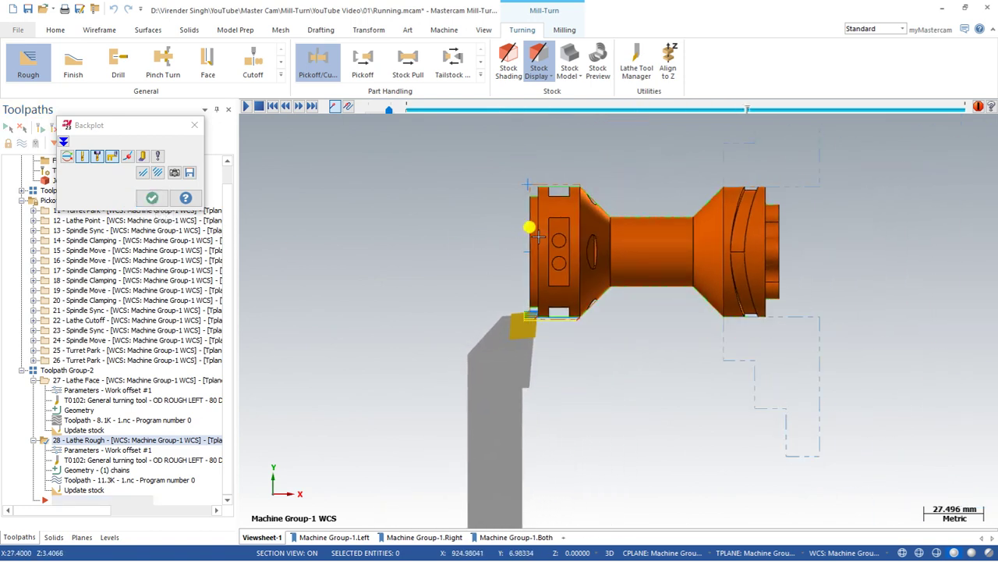
scroll(528, 226, "up", 1)
Step: Give rough operation 28 a picked approach point copied to retract, regenerating it at 11.6K
left_click(151, 200)
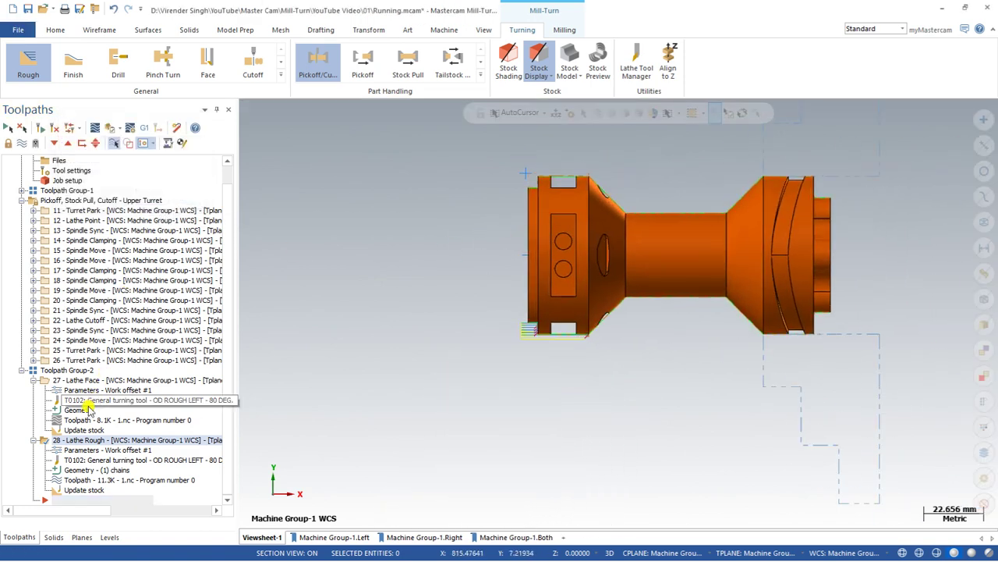
left_click(78, 450)
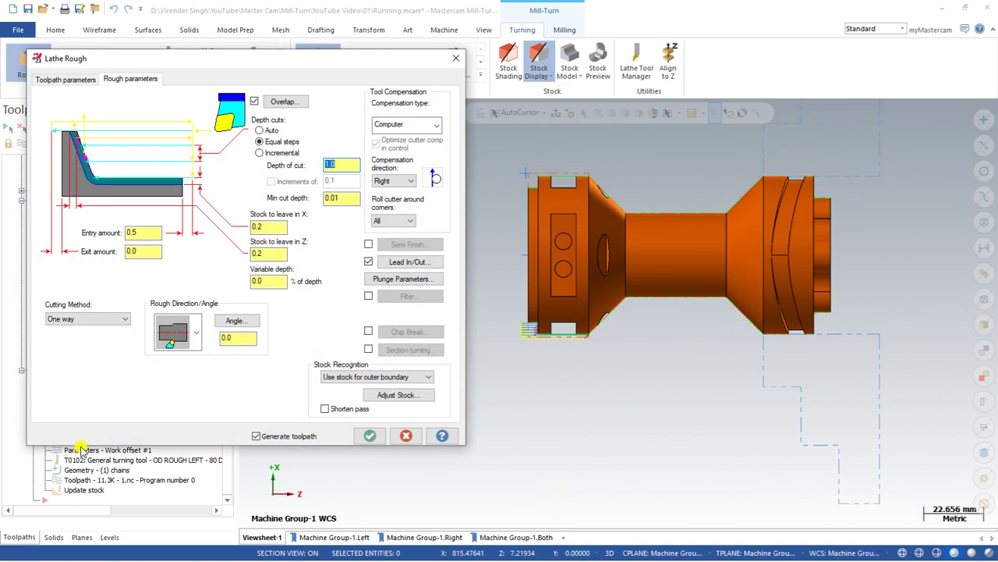
left_click(69, 79)
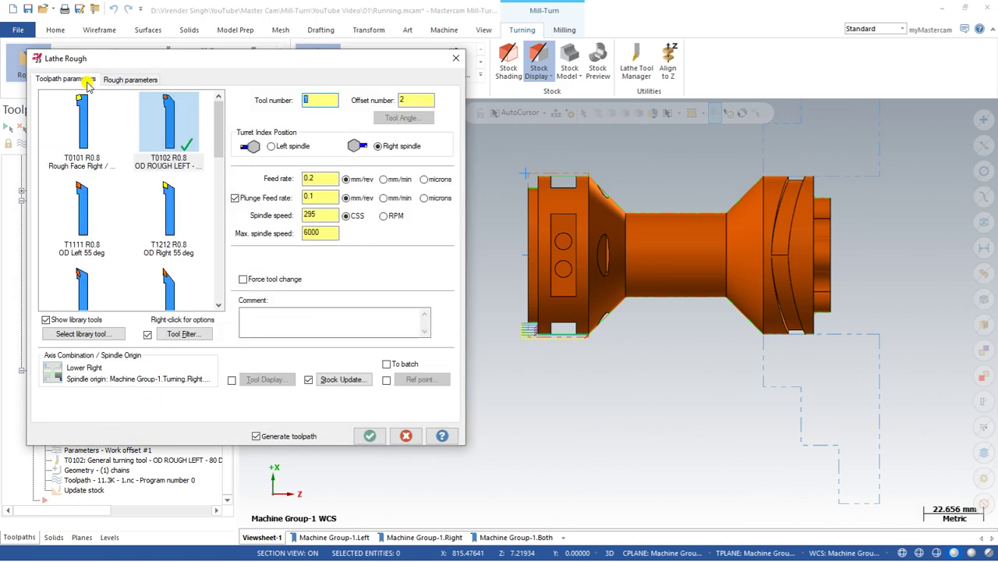
left_click(385, 380)
left_click(419, 379)
left_click(56, 226)
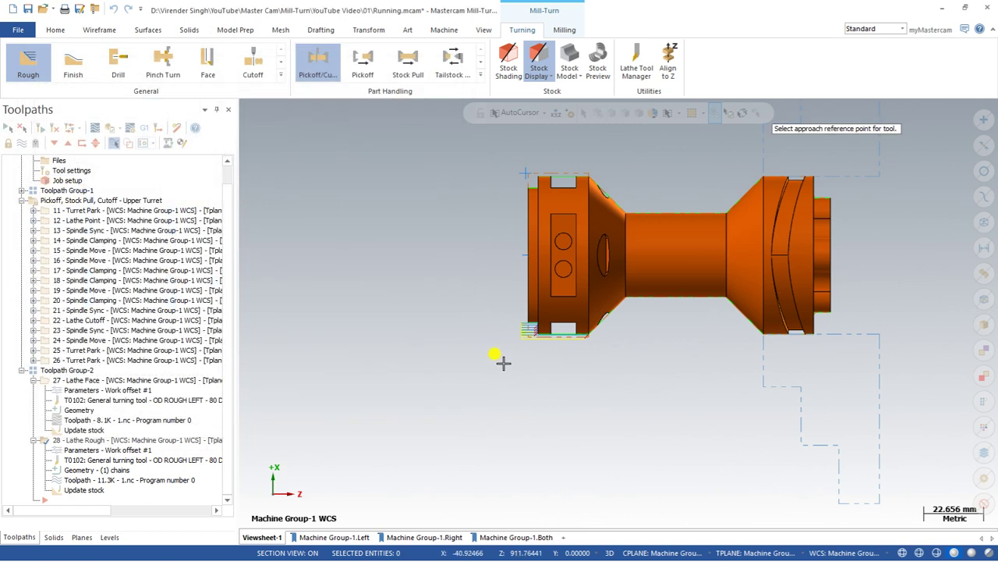
left_click(500, 358)
left_click(123, 206)
left_click(144, 285)
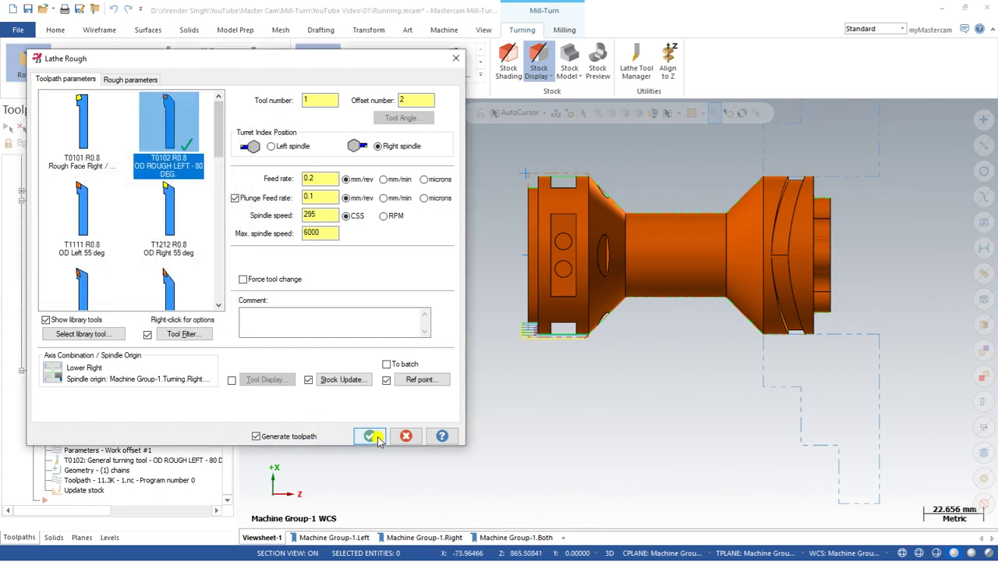
left_click(371, 436)
scroll(549, 314, "up", 4)
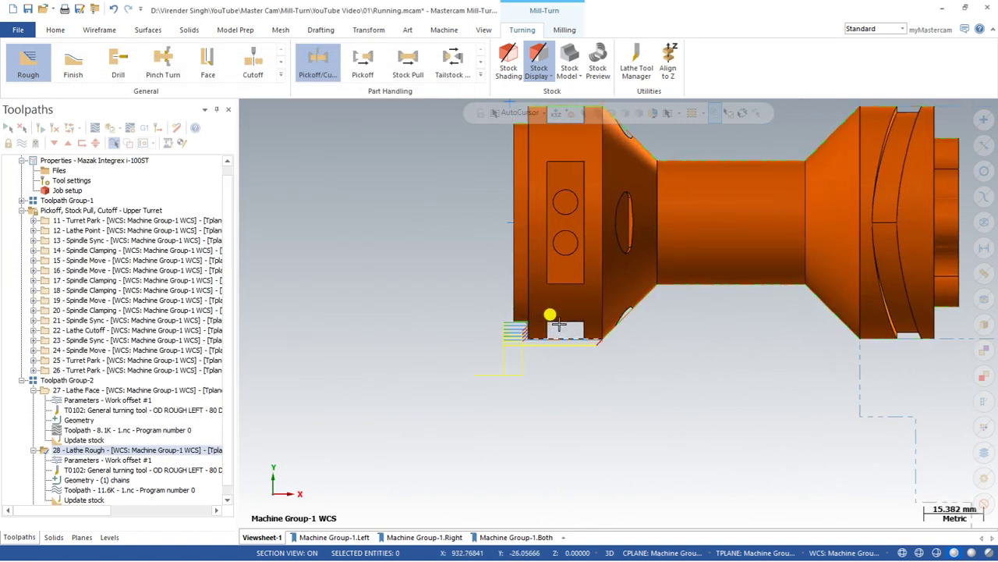
scroll(559, 324, "down", 1)
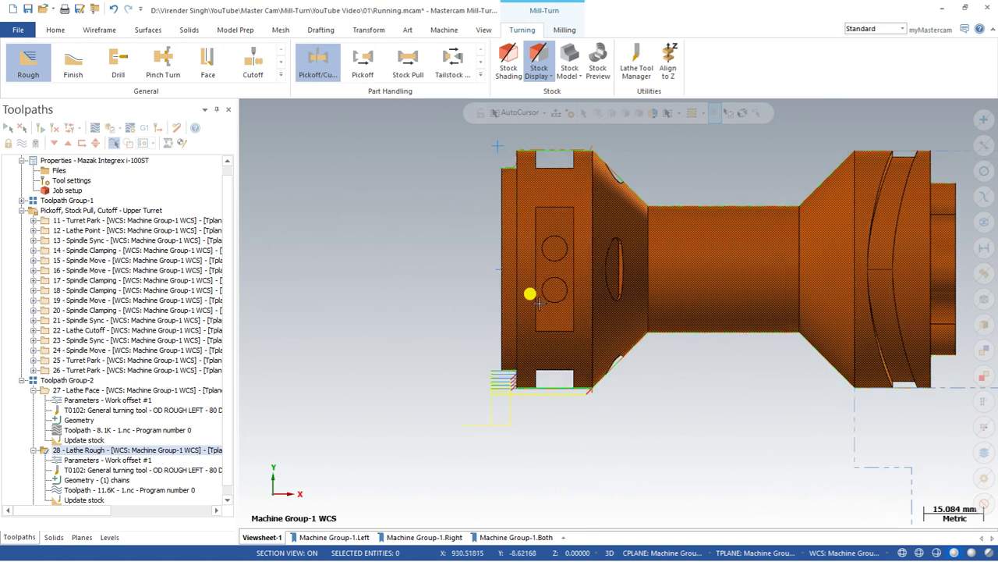
scroll(501, 147, "up", 2)
scroll(497, 148, "down", 2)
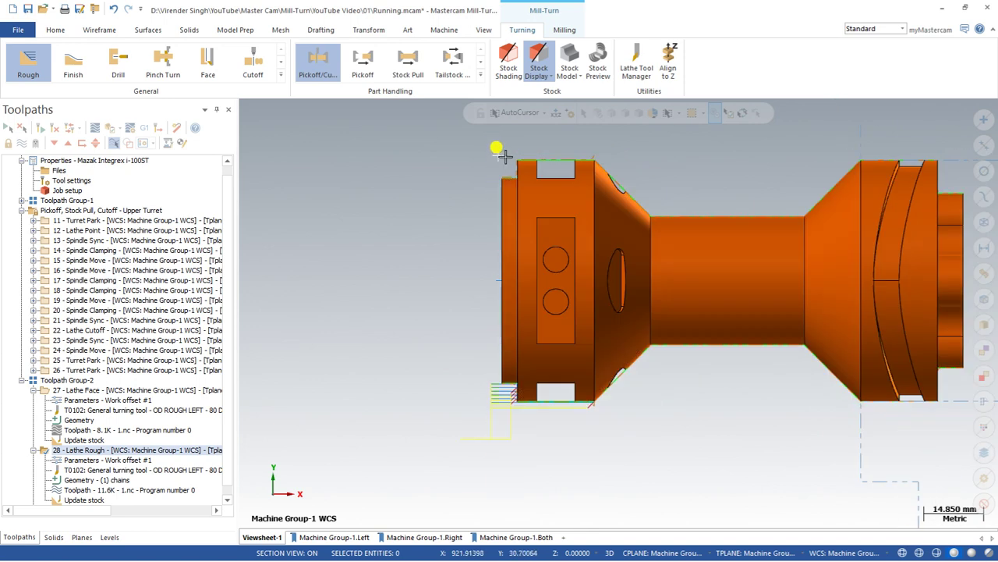
scroll(495, 152, "up", 1)
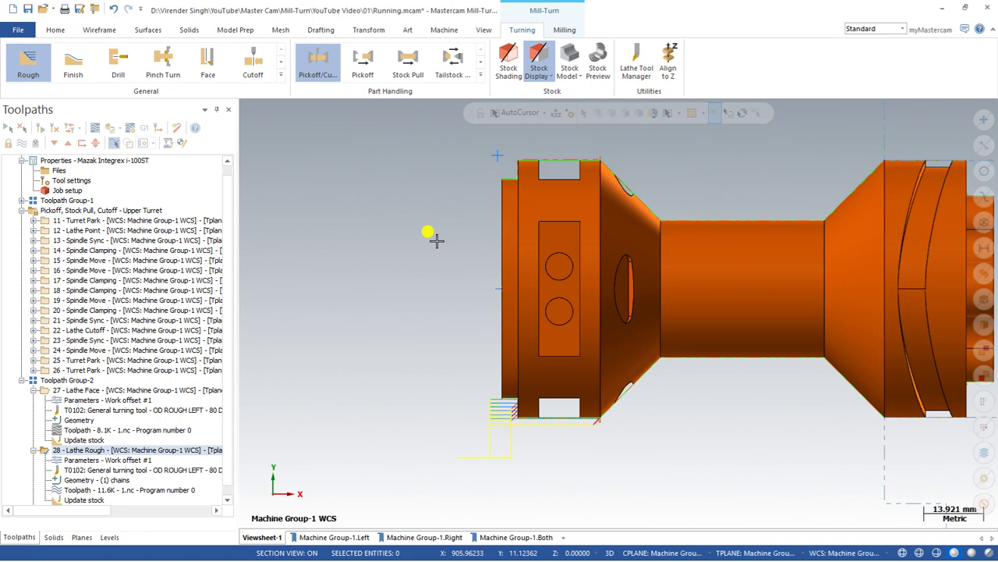
scroll(436, 240, "down", 1)
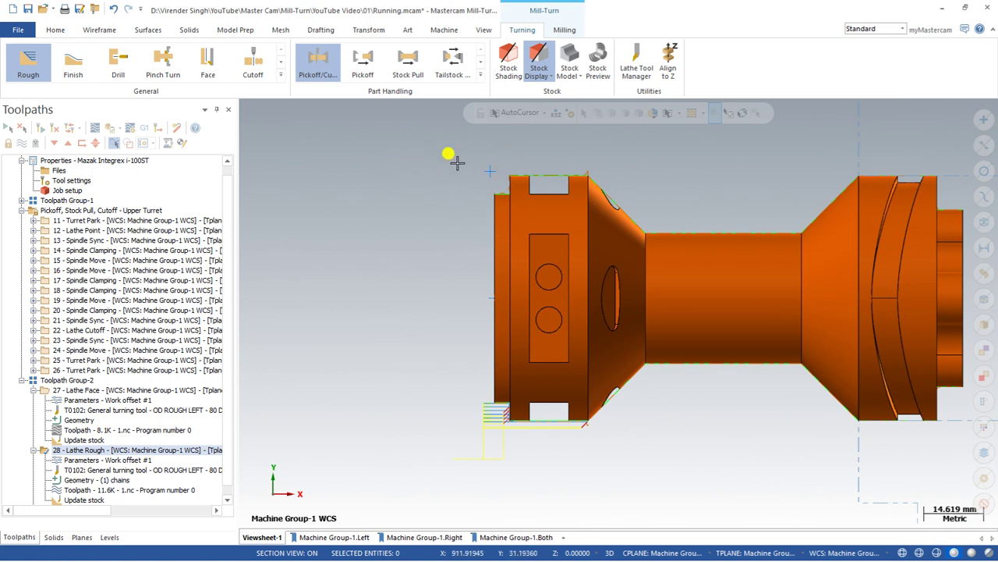
scroll(499, 223, "down", 1)
scroll(518, 225, "down", 1)
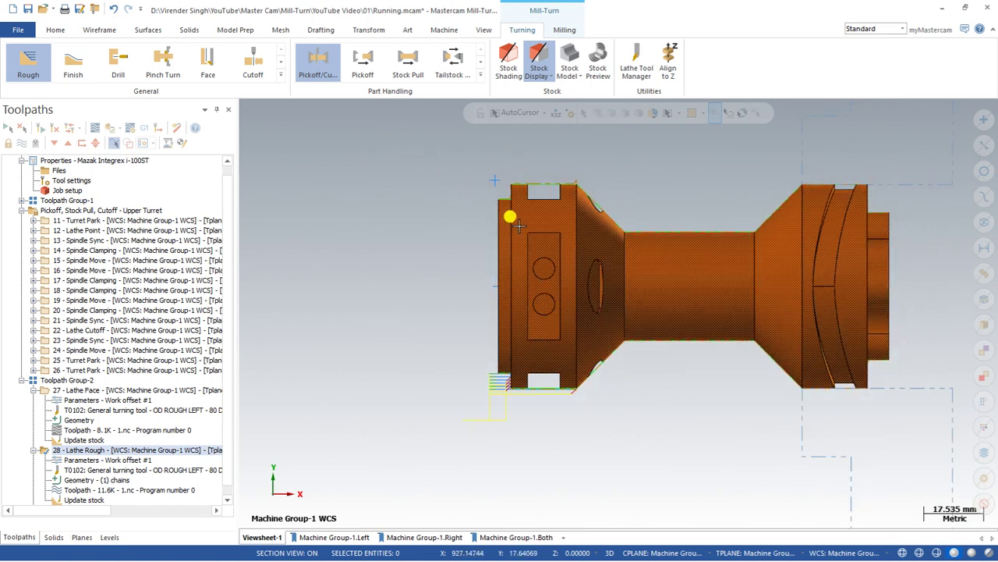
scroll(518, 225, "down", 1)
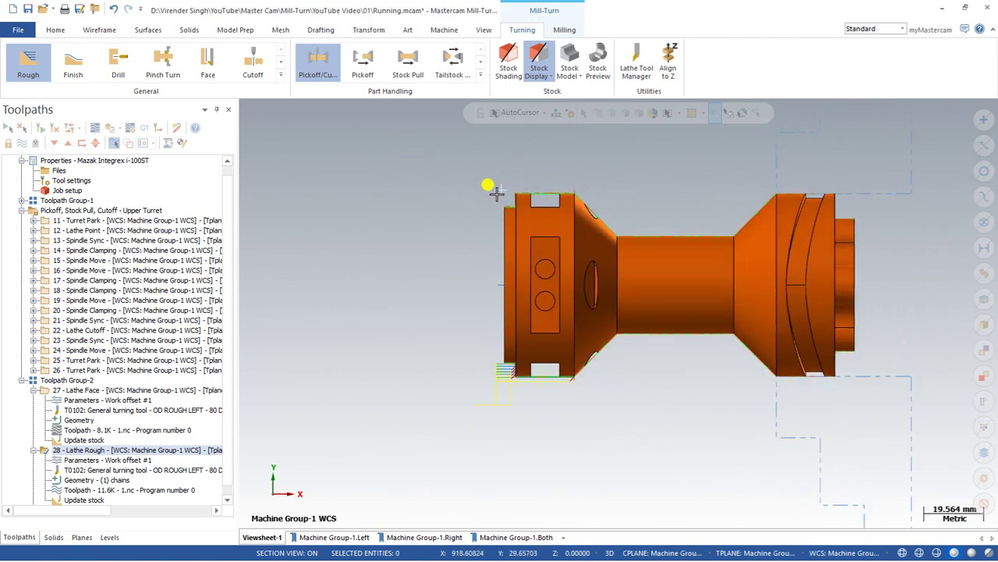
Step: Start a Lathe Finish toolpath and chain the part's top edge
left_click(283, 77)
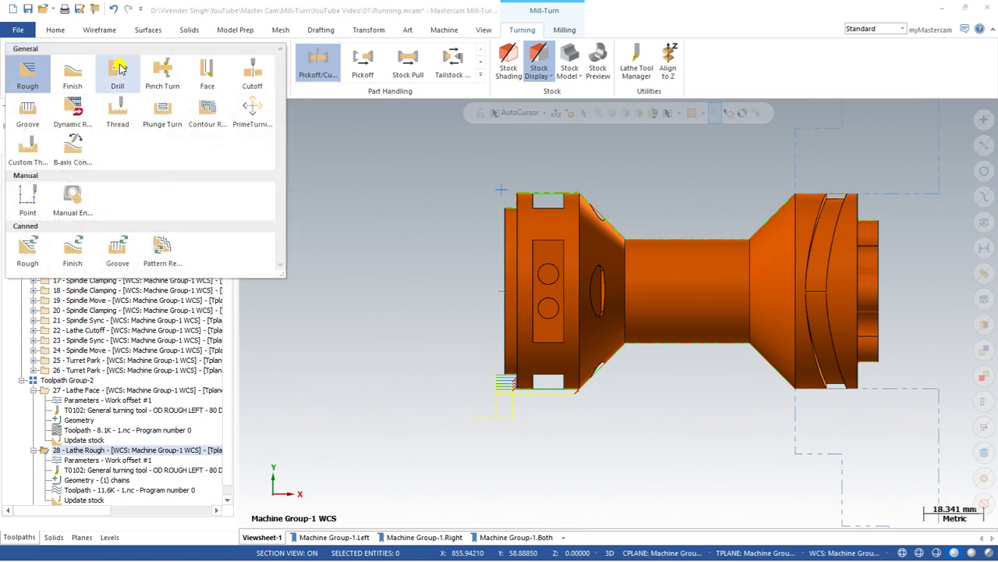
left_click(81, 72)
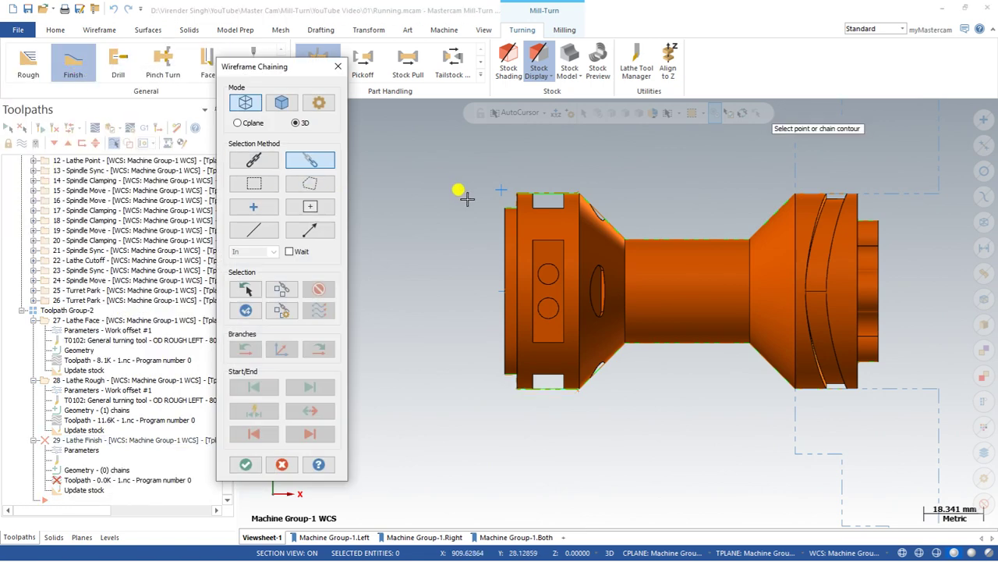
scroll(498, 198, "up", 4)
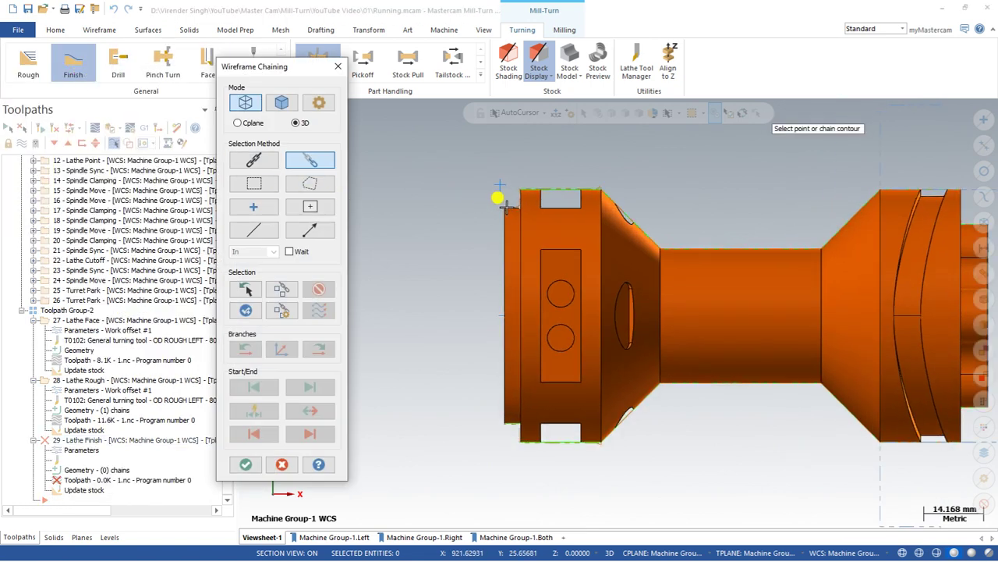
left_click(591, 188)
left_click(246, 464)
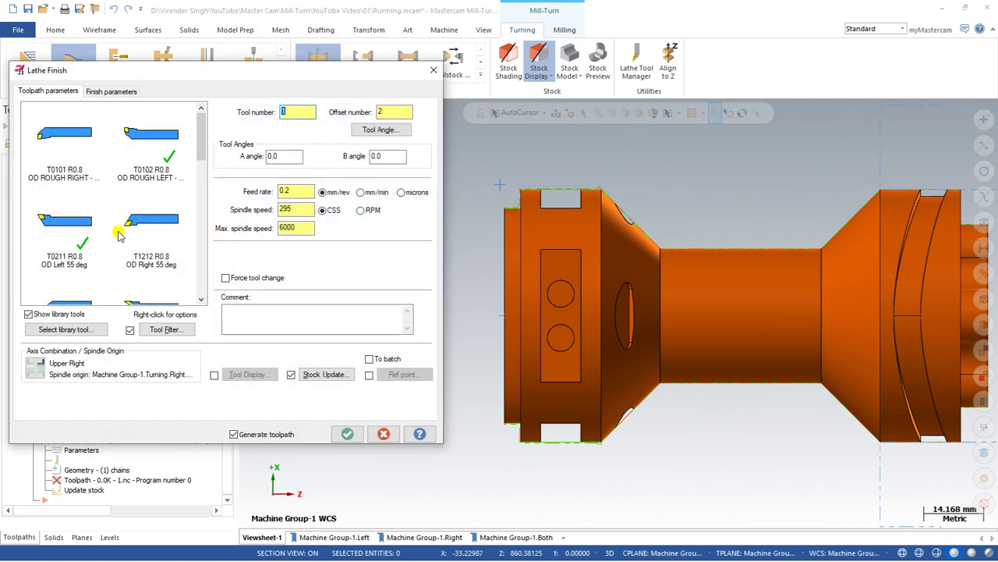
Step: Use tool T0211 OD Left 55° with a 180° tool angle orientation
left_click(62, 230)
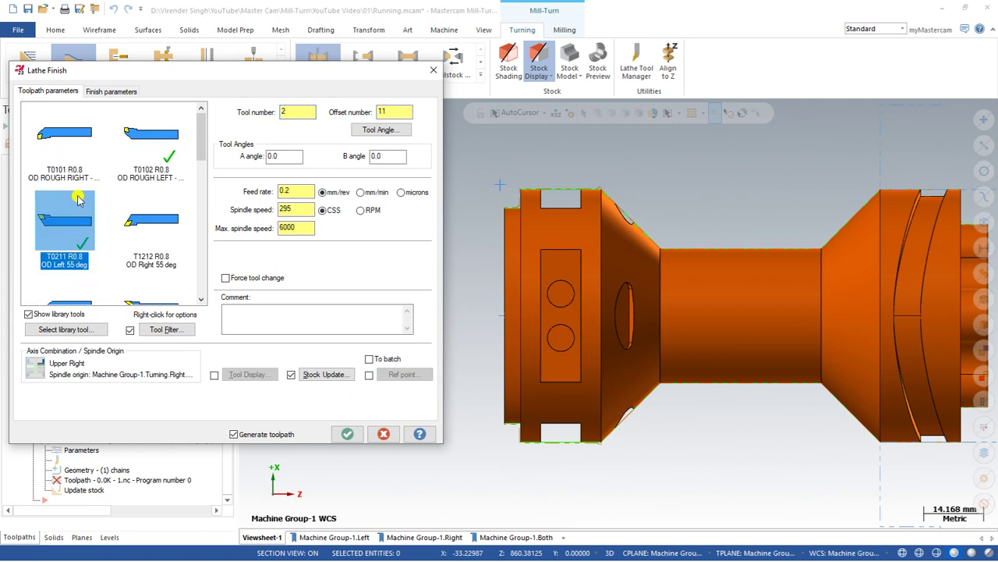
left_click(96, 91)
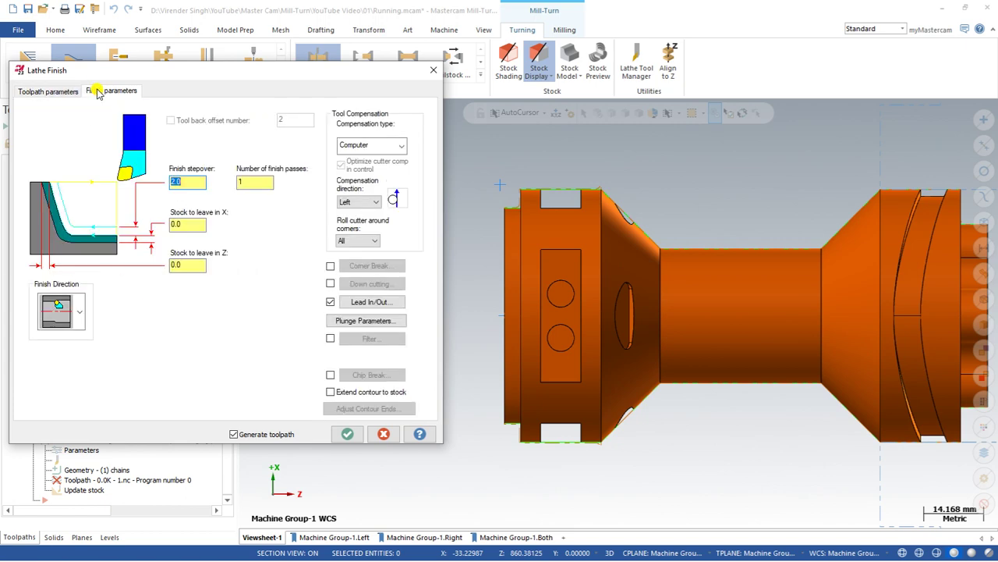
left_click(68, 92)
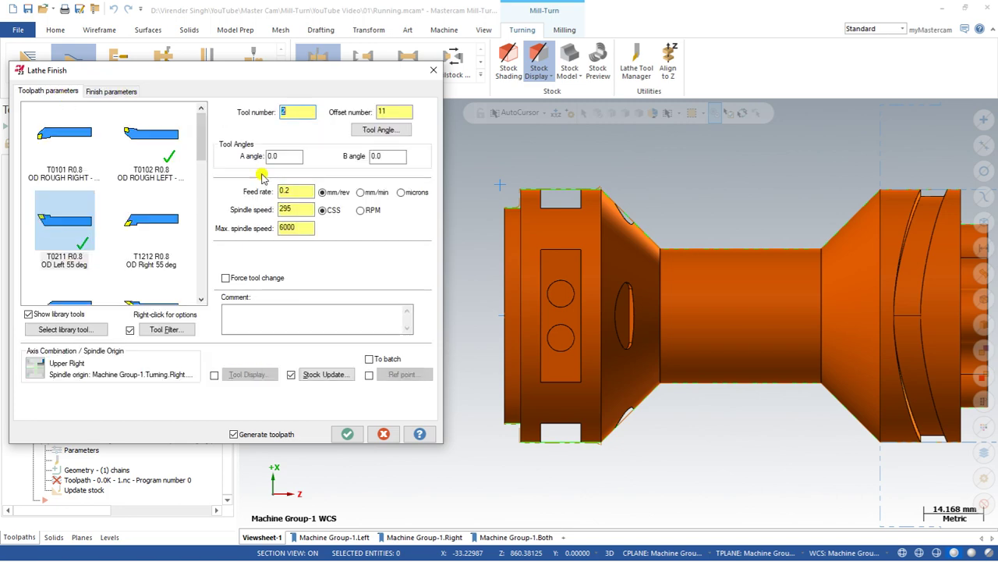
left_click(382, 130)
left_click_drag(100, 206, 26, 219)
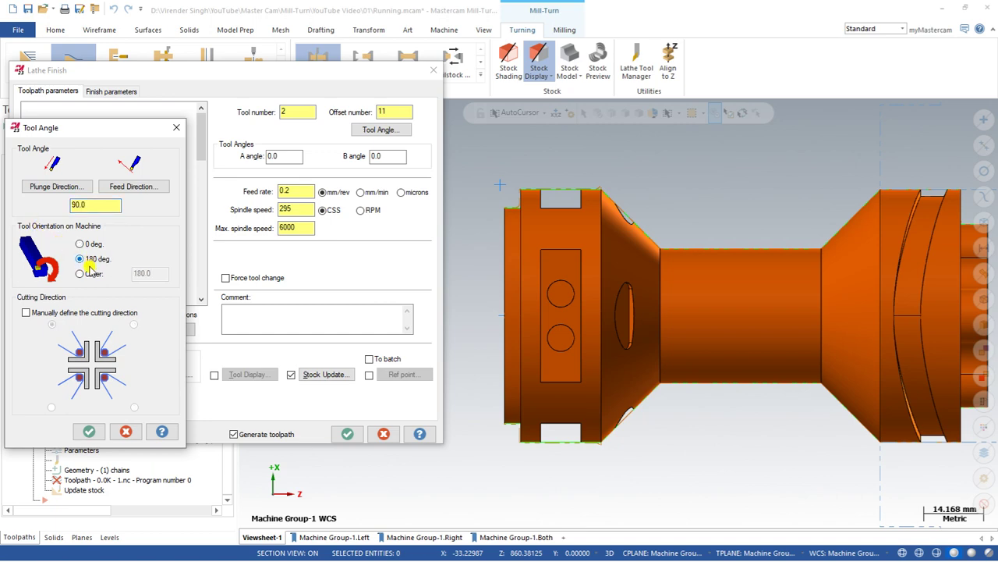
left_click(89, 431)
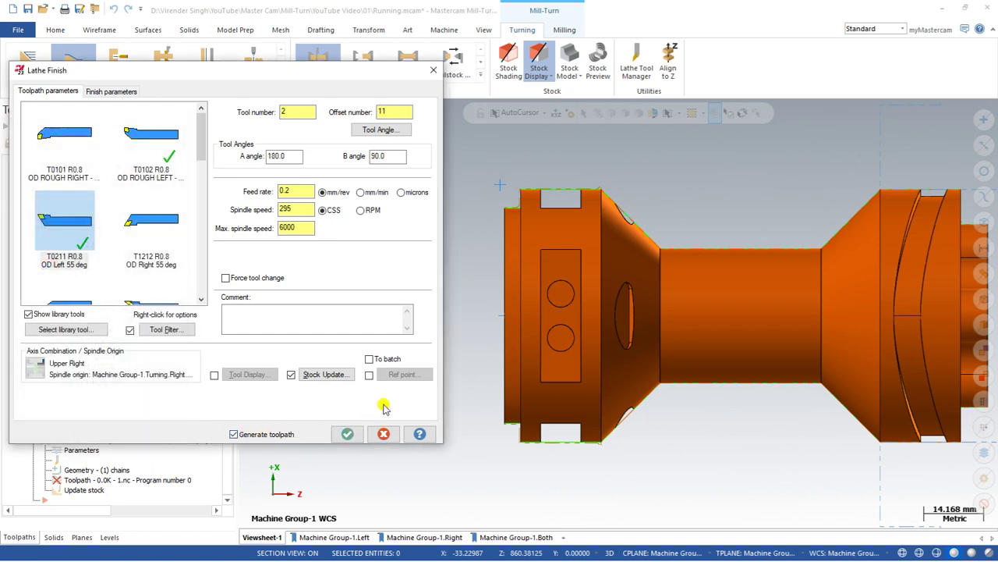
Step: Enable reference points, set matching approach and retract points, and create operation 29
left_click(370, 375)
left_click(401, 375)
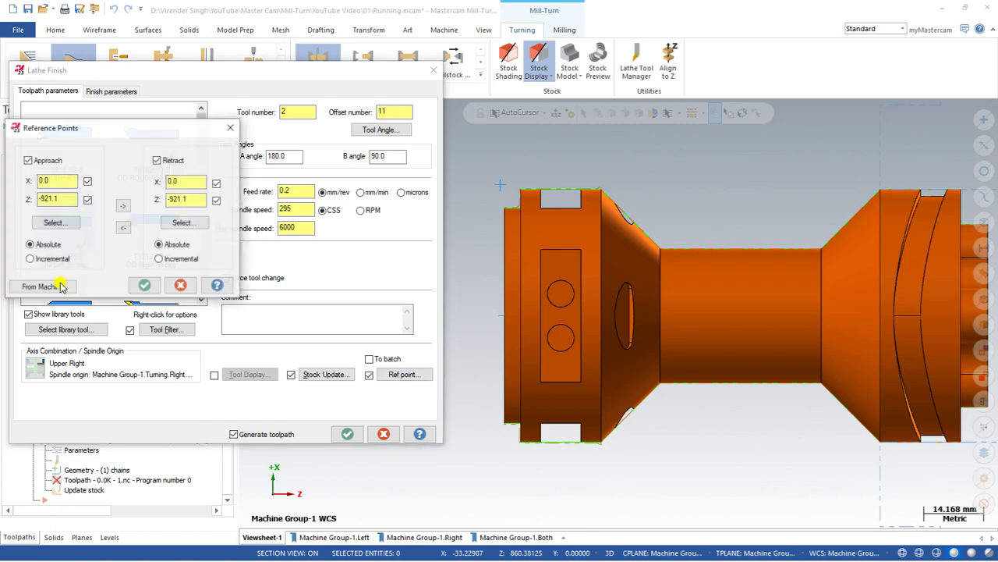
left_click(54, 222)
left_click(456, 162)
left_click(123, 211)
left_click(143, 285)
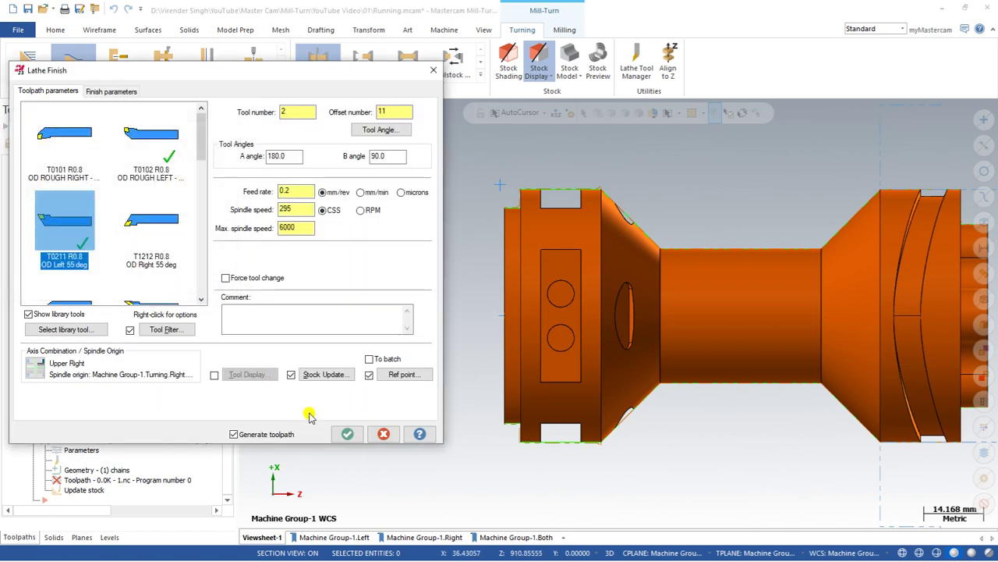
left_click(347, 434)
scroll(390, 264, "down", 1)
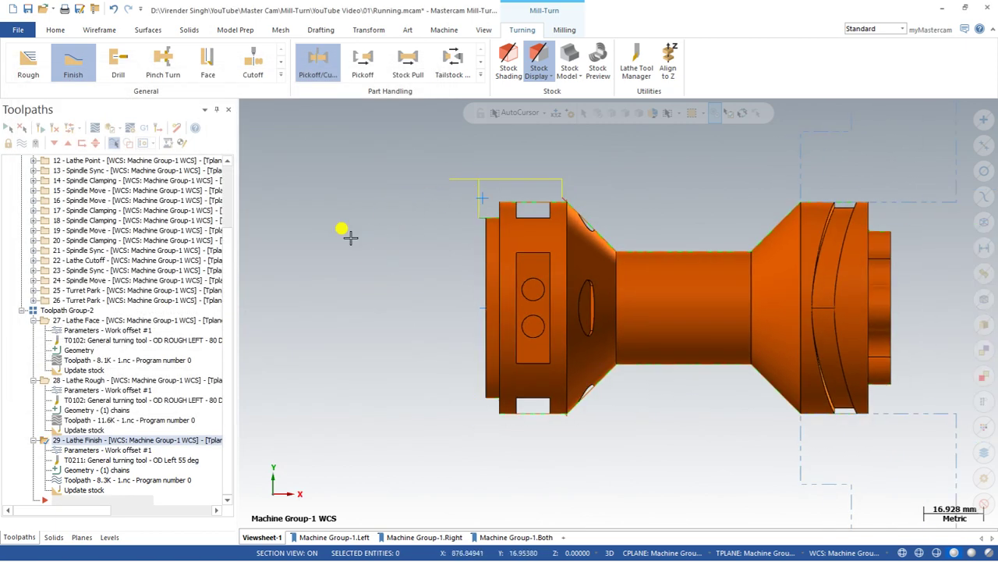
Step: Post every Toolpath Group-2 operation to Code Expert as Running-1.iof
left_click(53, 312)
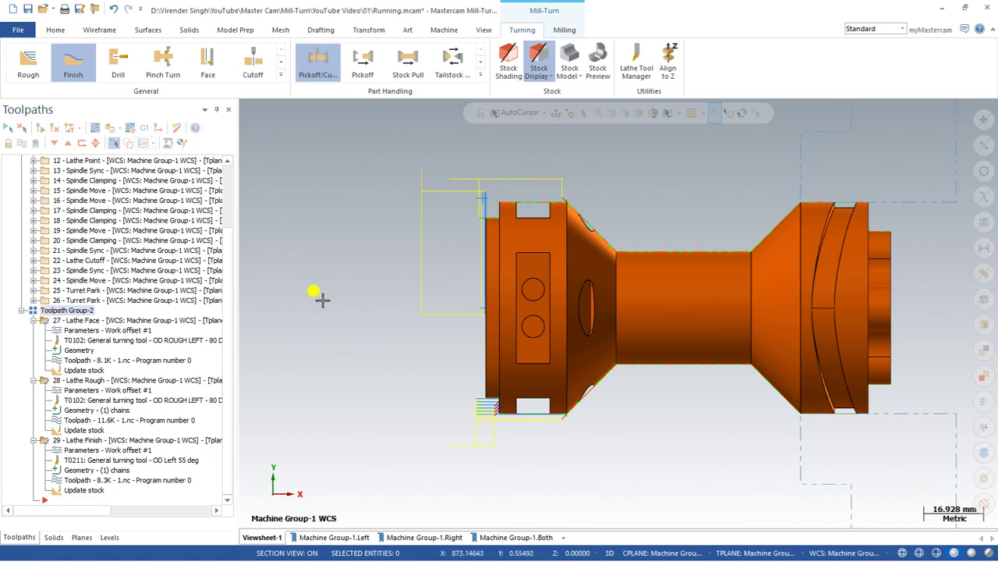
scroll(451, 306, "up", 1)
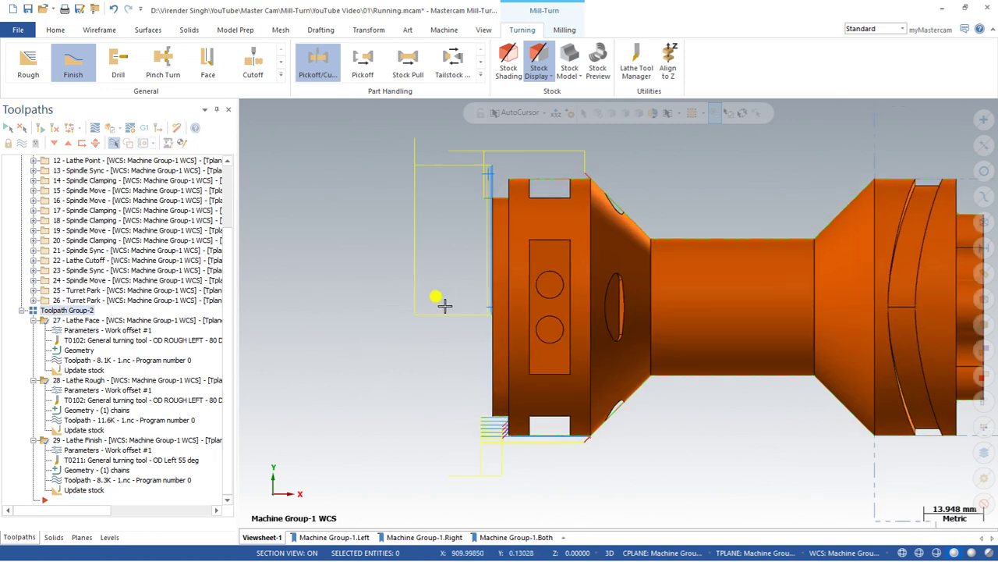
scroll(468, 258, "down", 1)
scroll(460, 280, "up", 1)
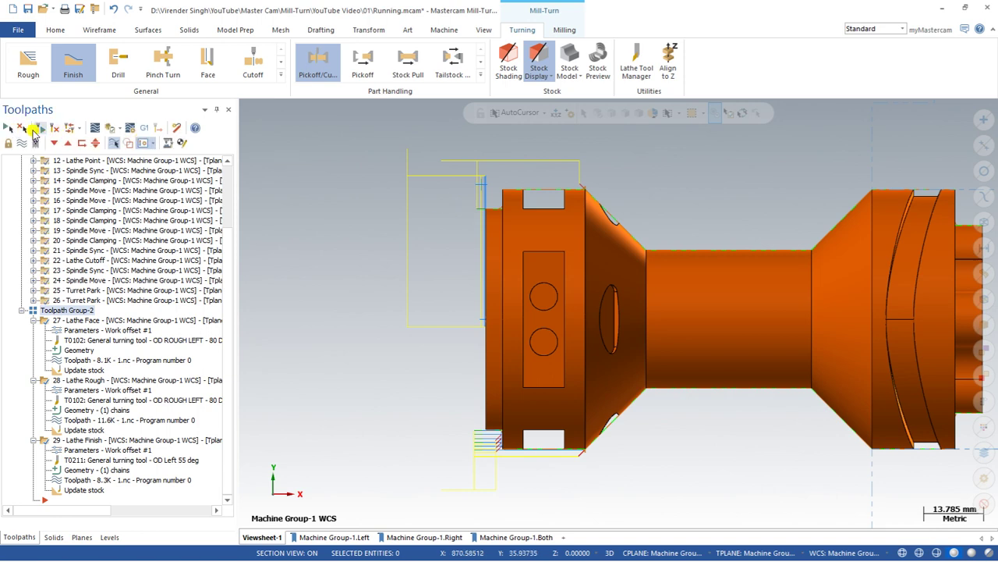
left_click(144, 127)
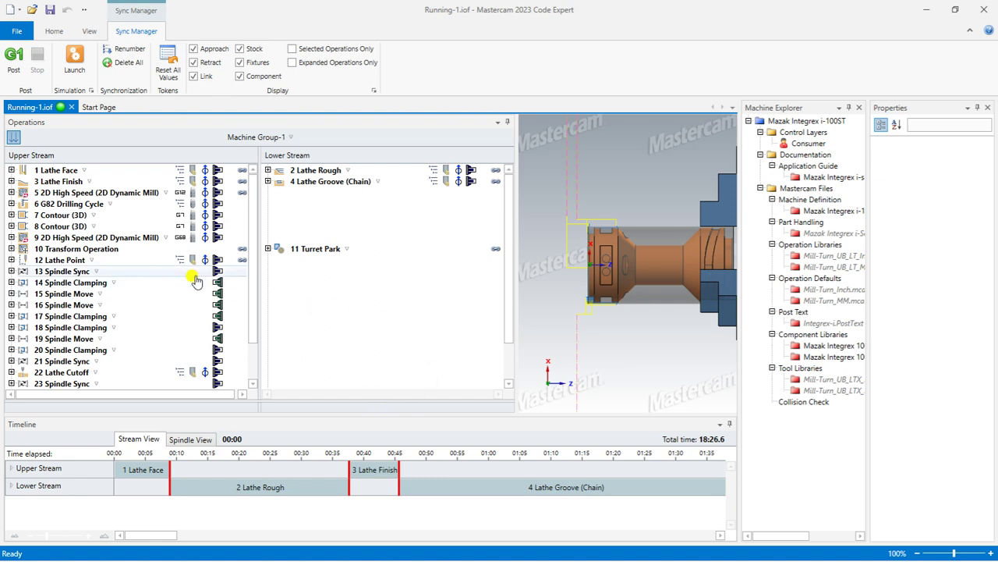
Step: Expand All Operations and scroll down to Sync 956 and operations 27–29
right_click(106, 251)
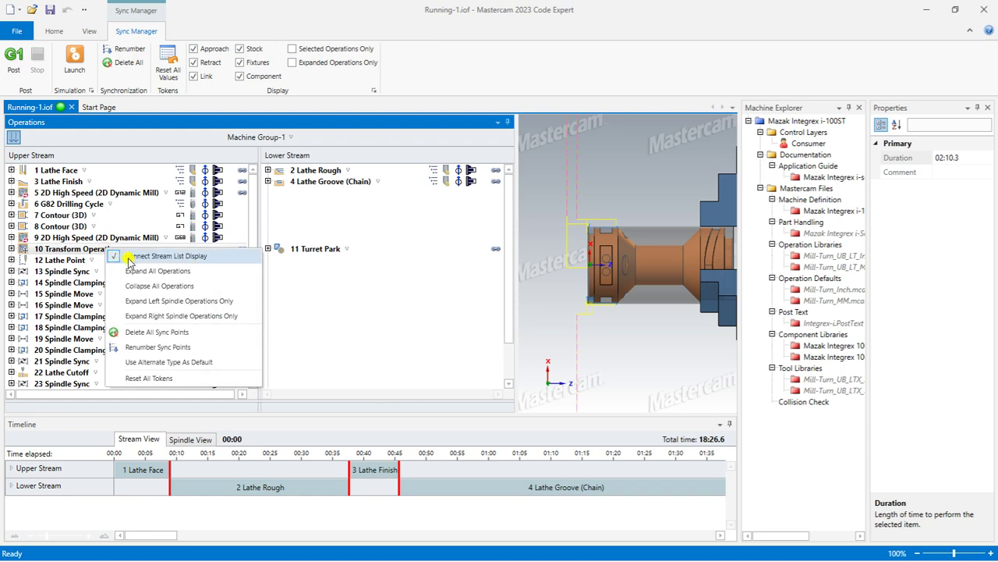
left_click(134, 271)
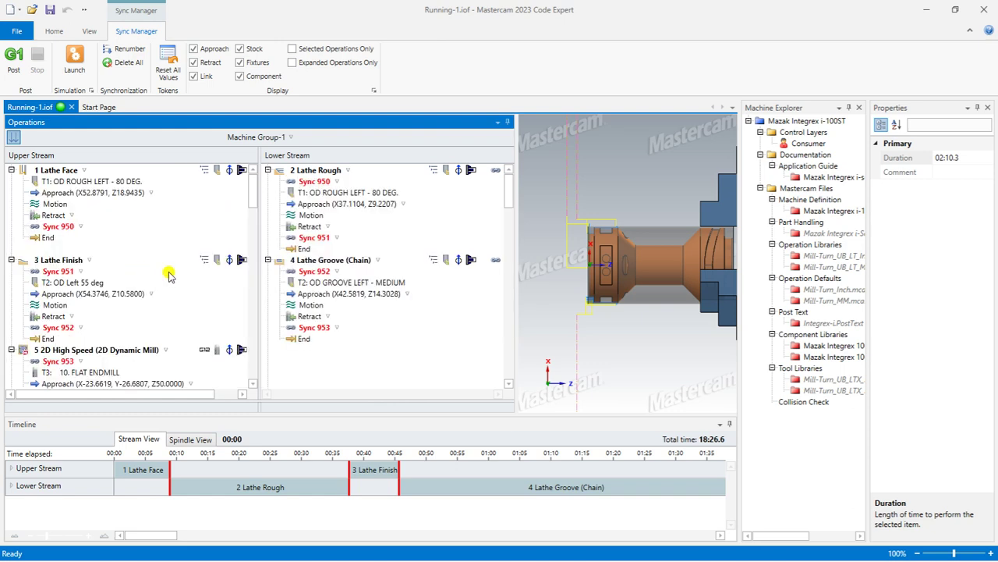
scroll(169, 274, "down", 10)
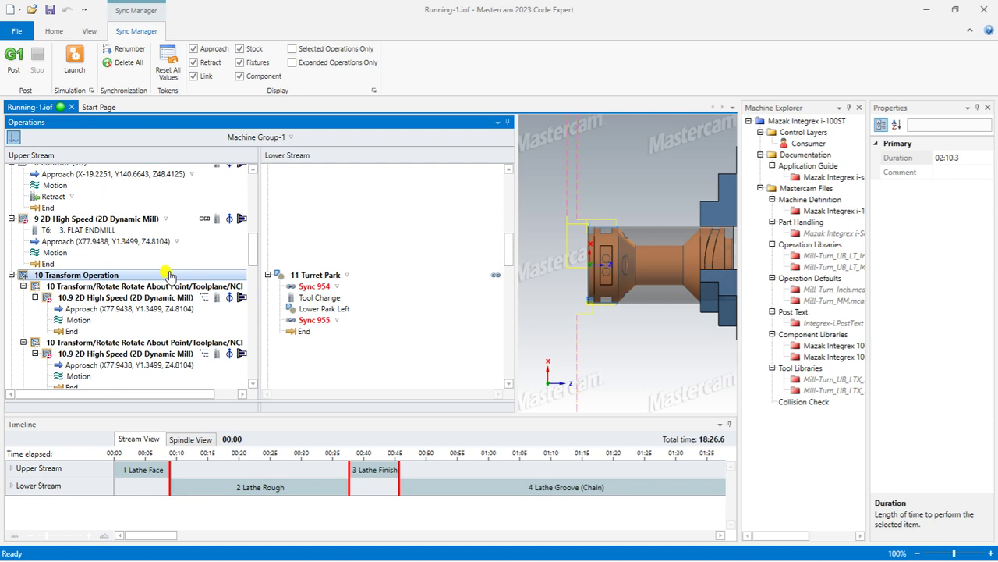
scroll(169, 274, "down", 8)
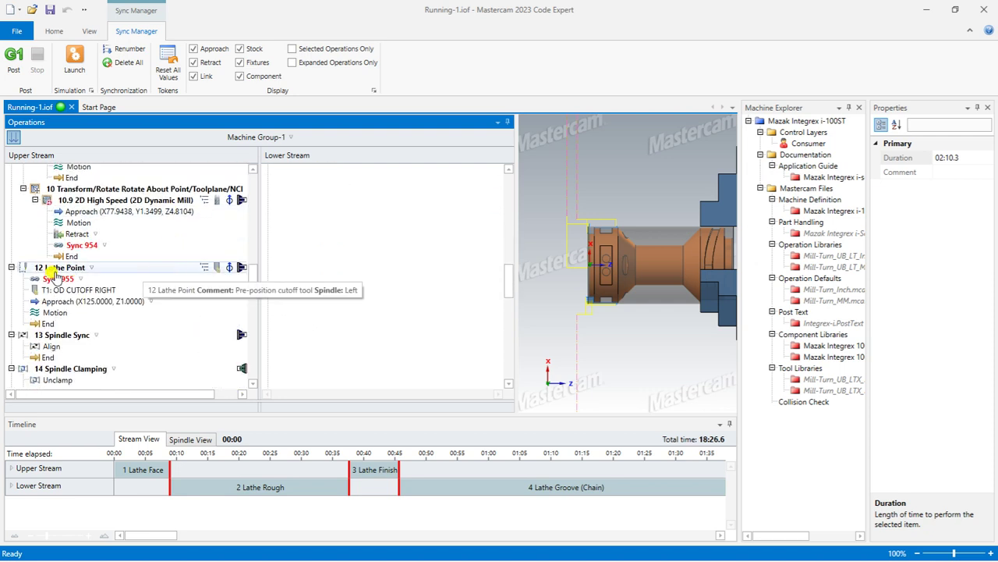
scroll(54, 277, "down", 12)
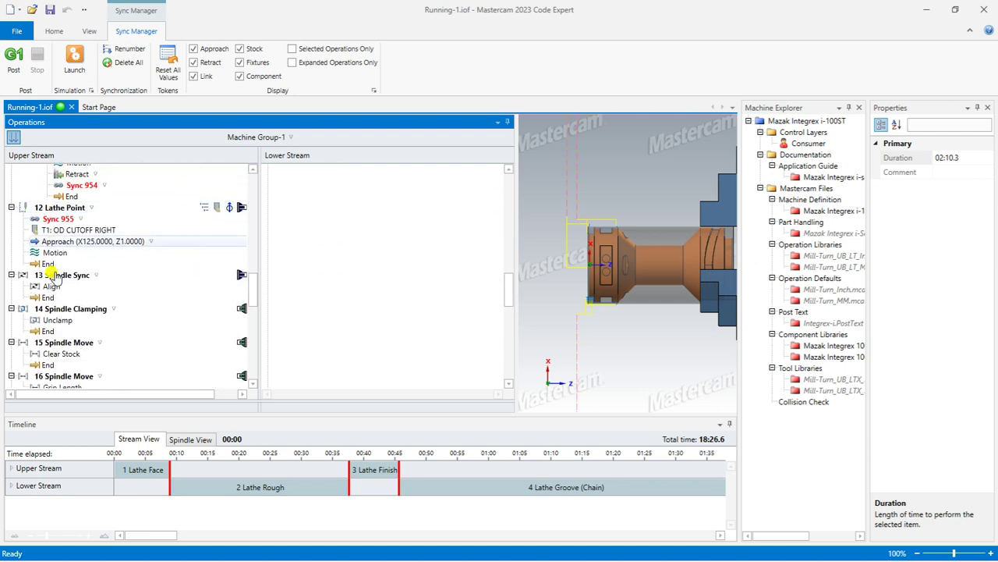
scroll(54, 277, "down", 2)
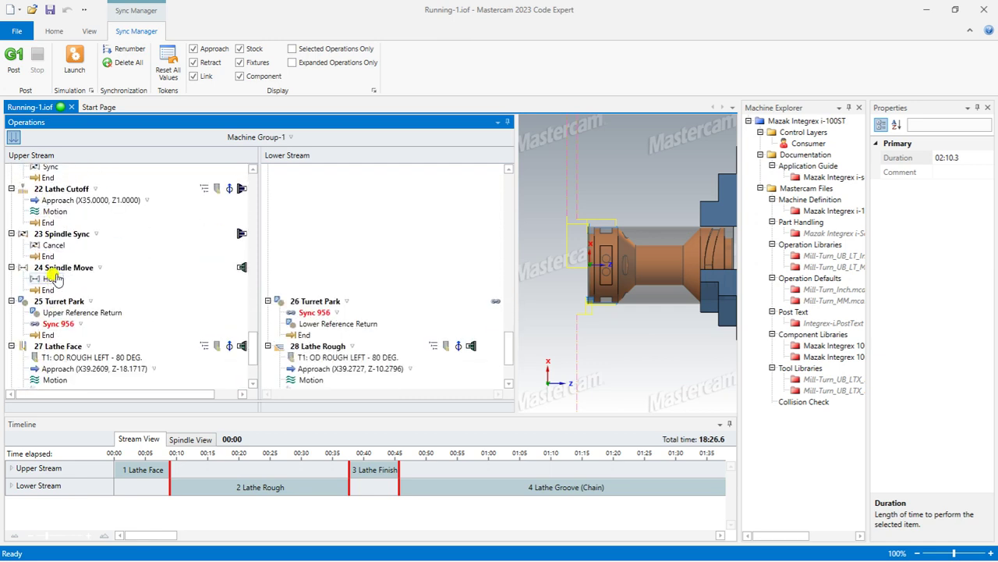
scroll(57, 325, "down", 3)
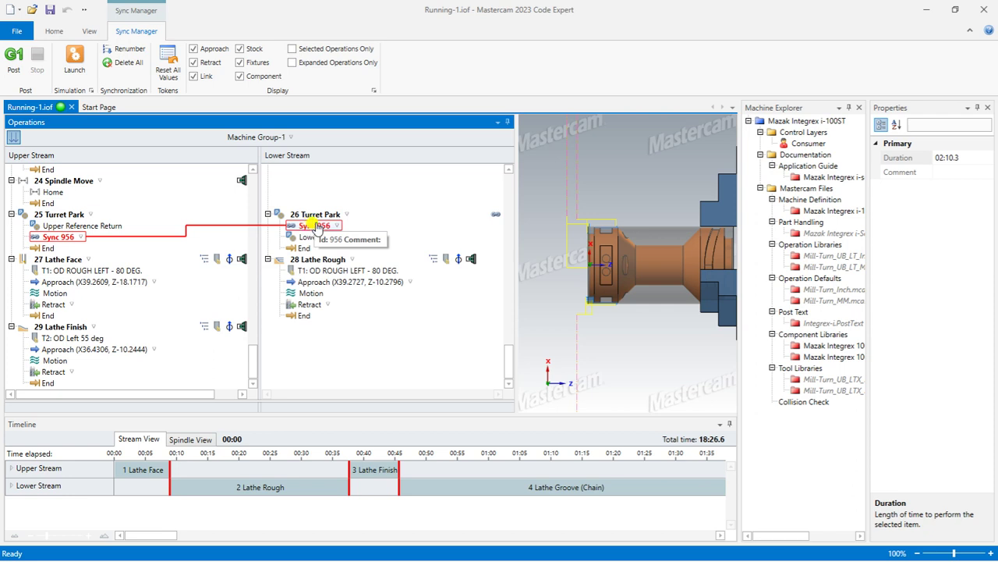
Step: Link the End items of Lathe Face, Rough and Finish across streams as Syncs 957–959
left_click_drag(303, 249, 41, 276)
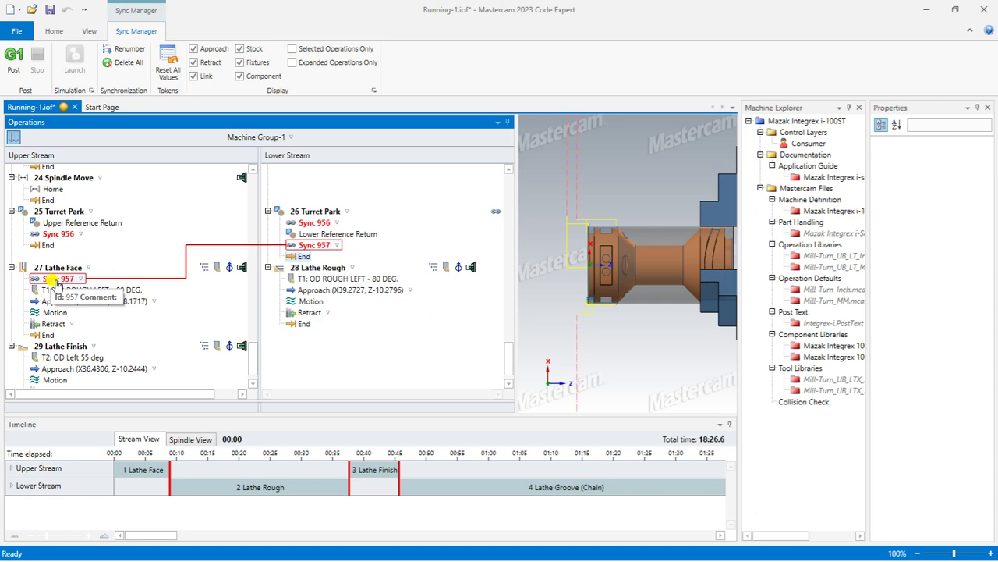
left_click_drag(43, 335, 295, 283)
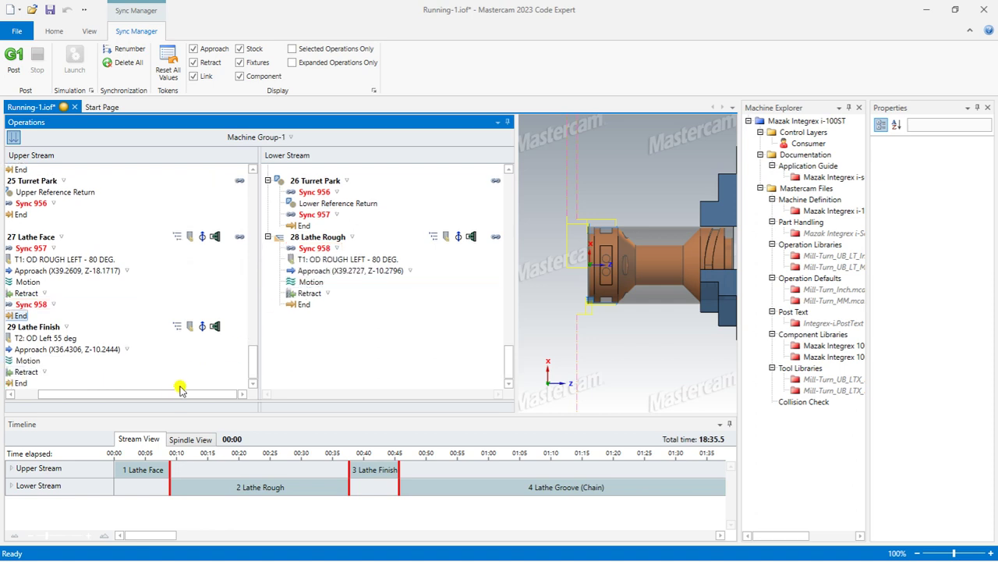
left_click_drag(161, 396, 96, 396)
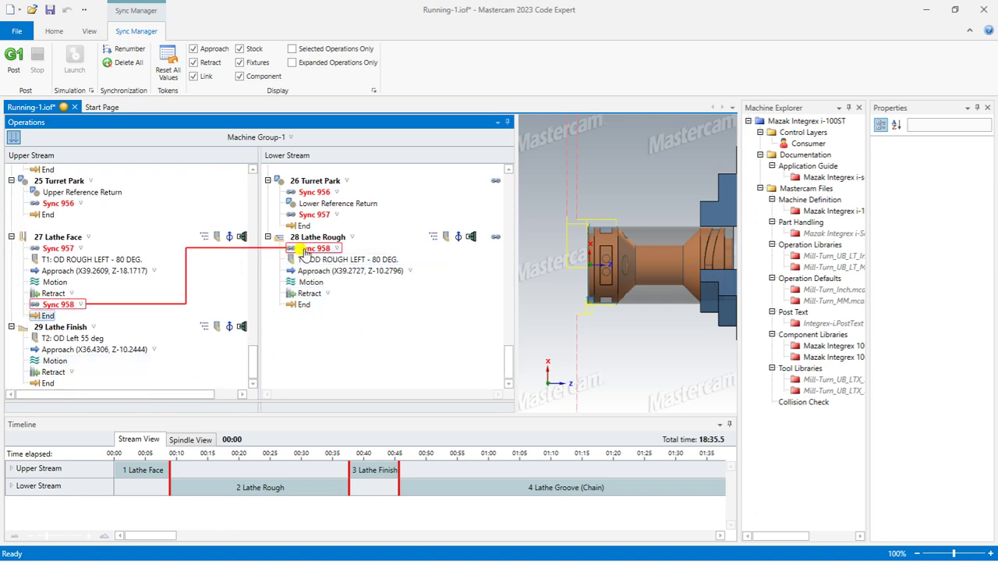
left_click_drag(298, 308, 49, 341)
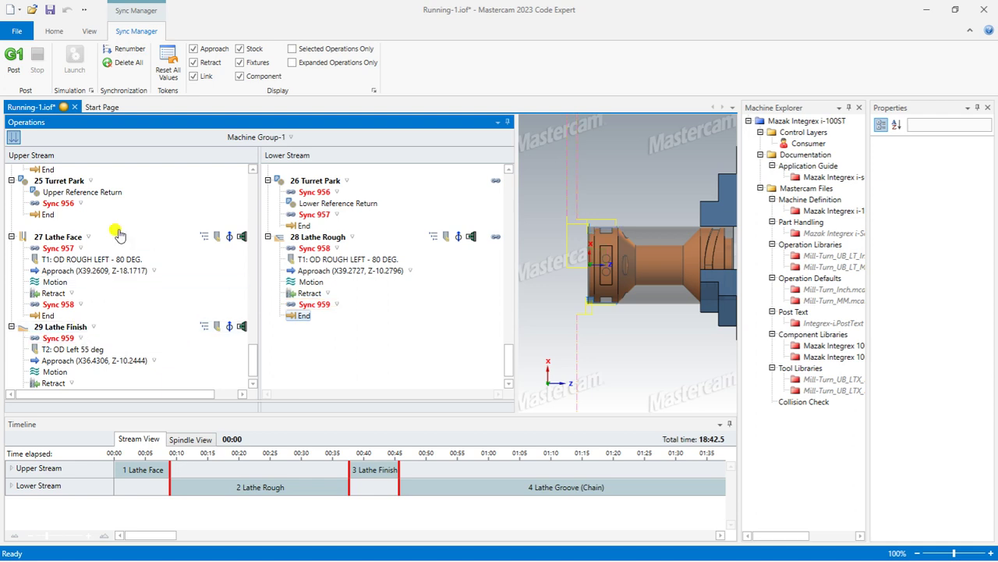
Step: Save the synced operations file
left_click(49, 10)
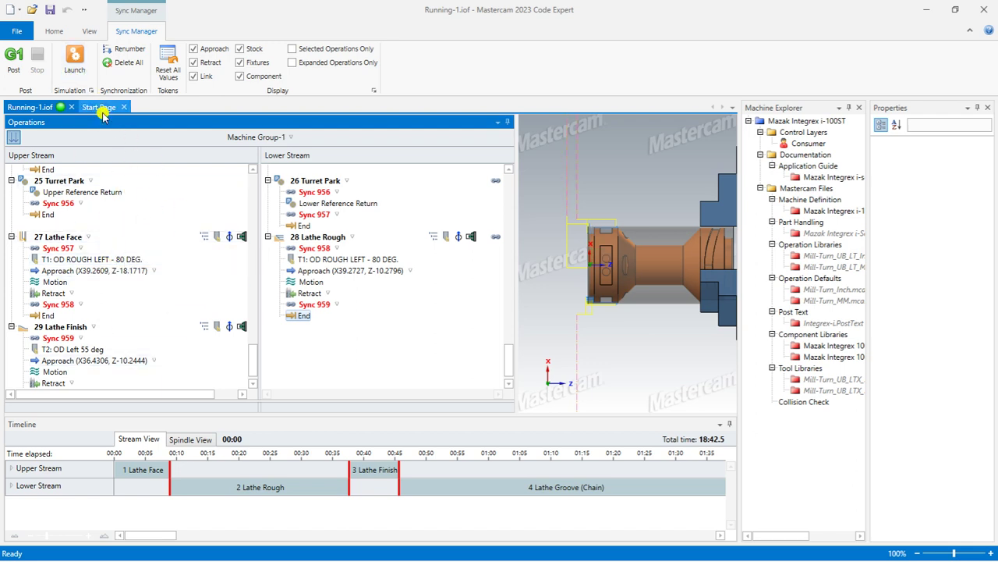
Step: Launch the Mazak Integrex machine simulation in Mastercam Simulator
left_click(75, 56)
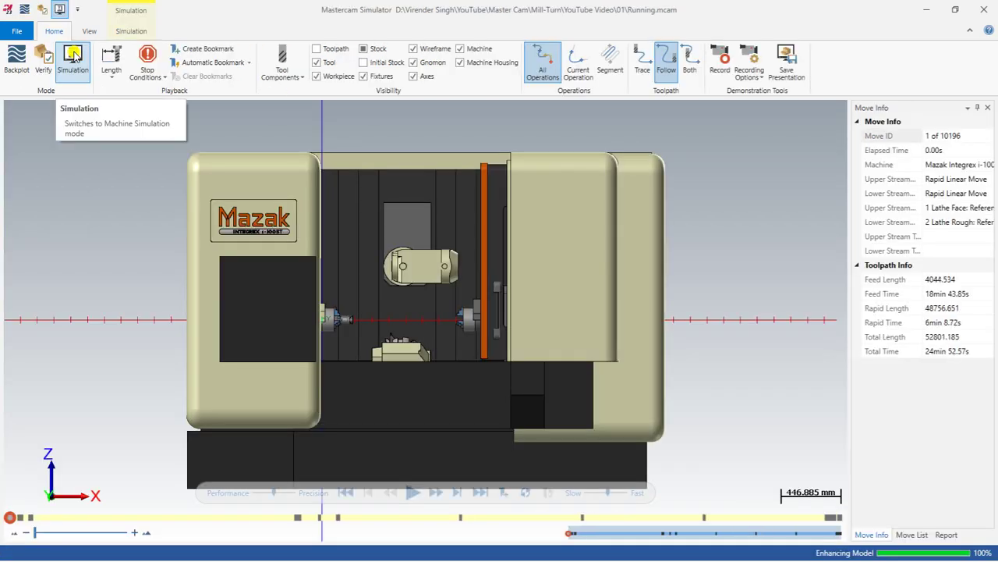
Step: Orbit to an angled view and play the simulation, zooming on the spindle to move 181
middle_click_drag(174, 169, 360, 315)
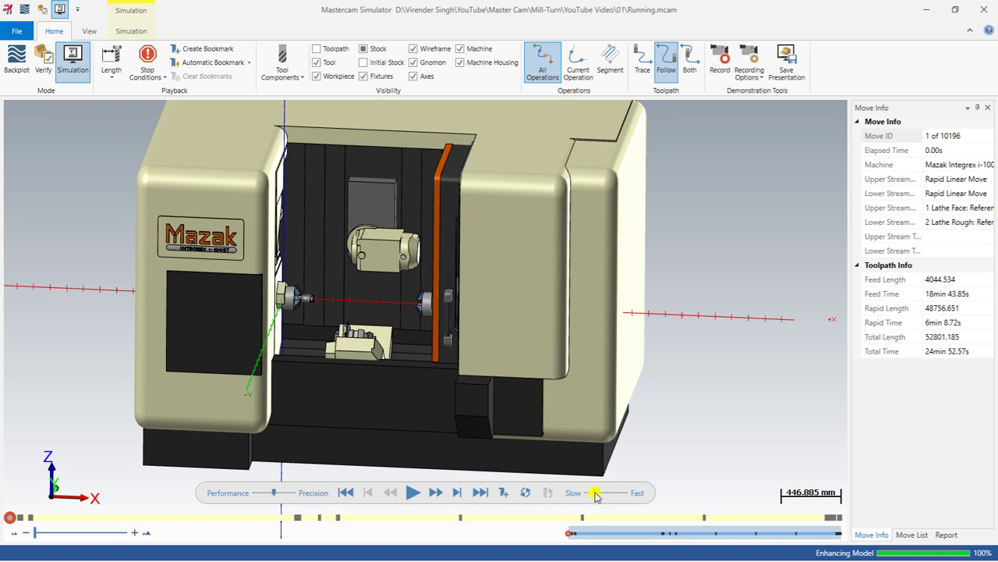
left_click(414, 493)
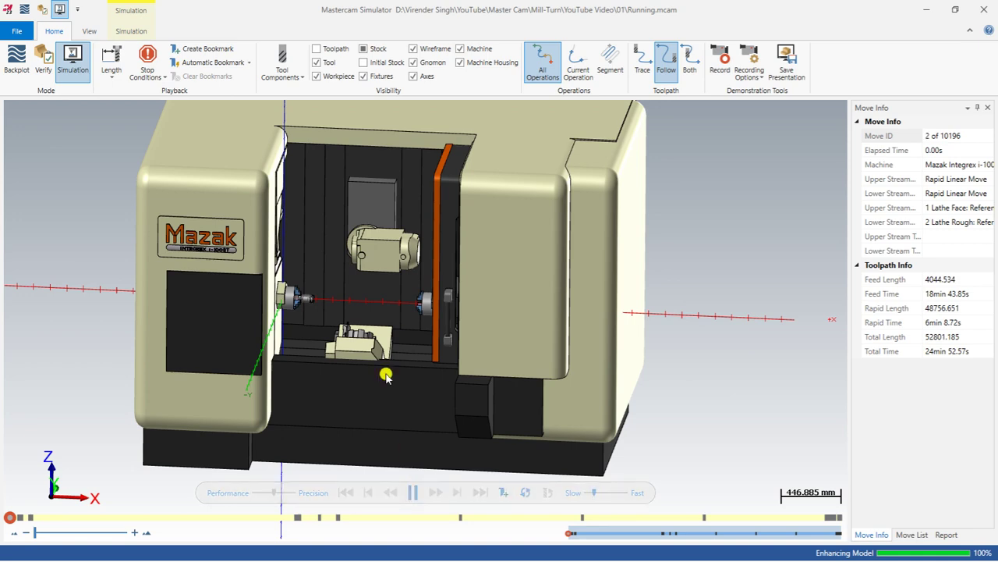
scroll(403, 345, "up", 4)
scroll(403, 344, "down", 3)
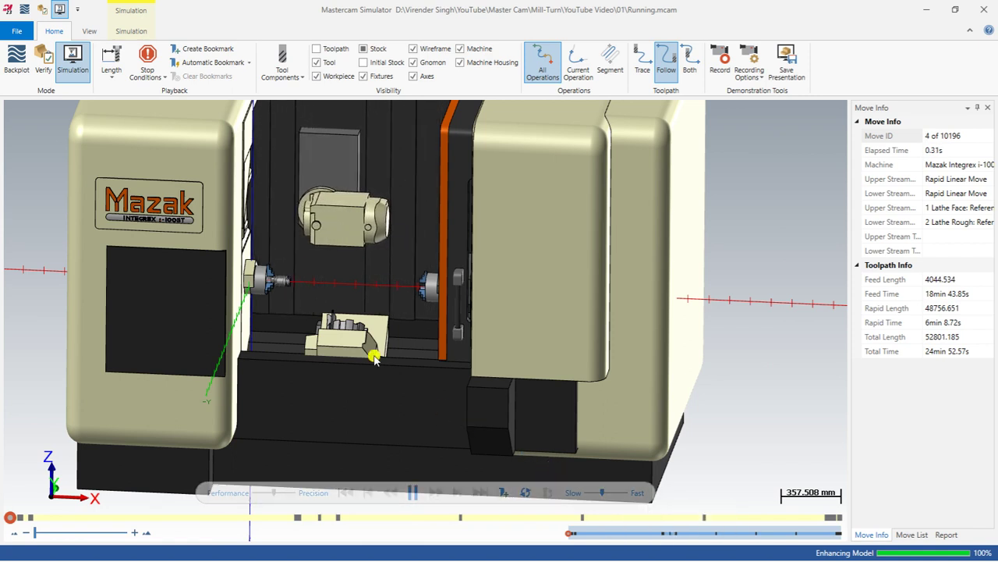
scroll(371, 352, "down", 1)
scroll(371, 352, "up", 1)
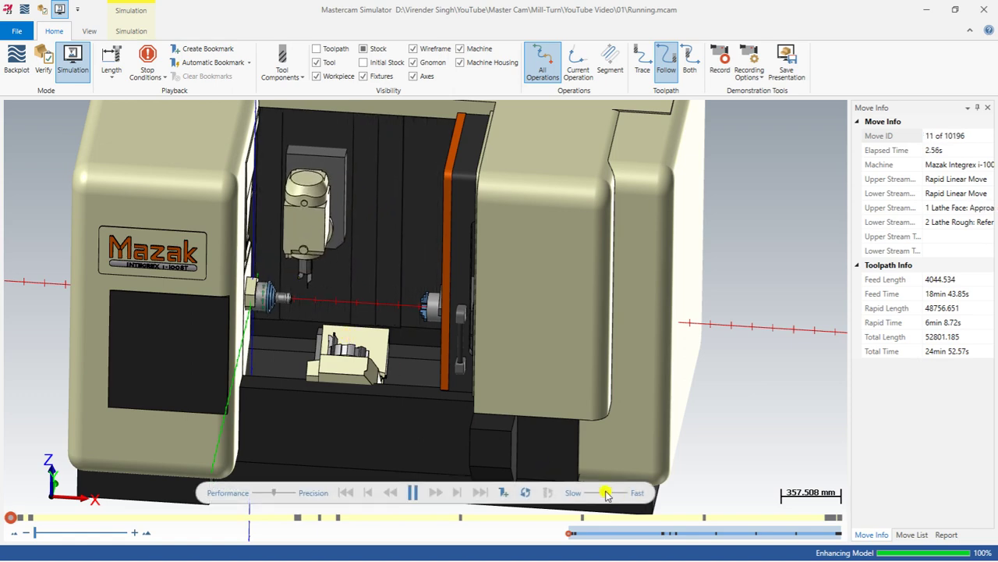
scroll(400, 395, "up", 2)
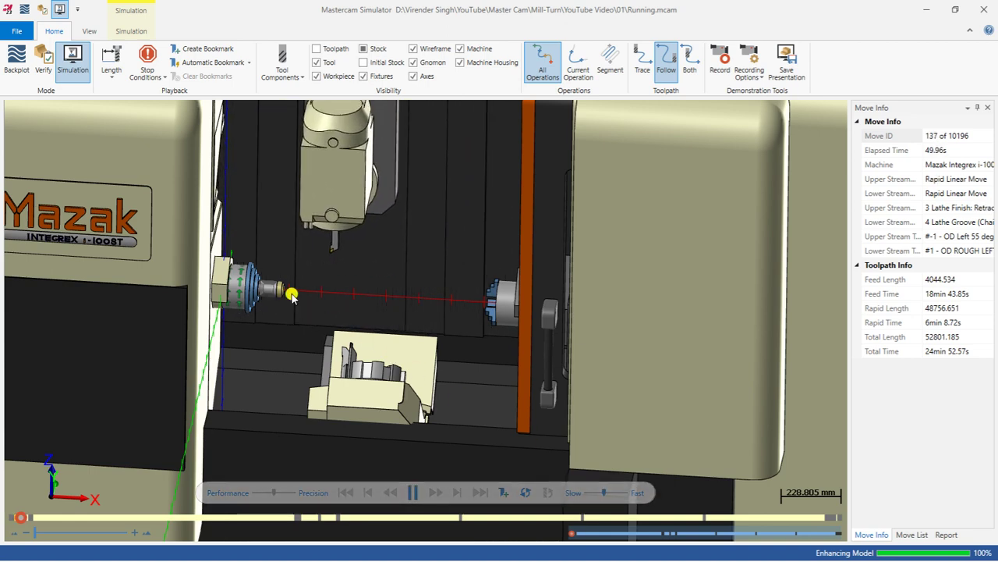
scroll(273, 285, "up", 3)
scroll(273, 284, "up", 1)
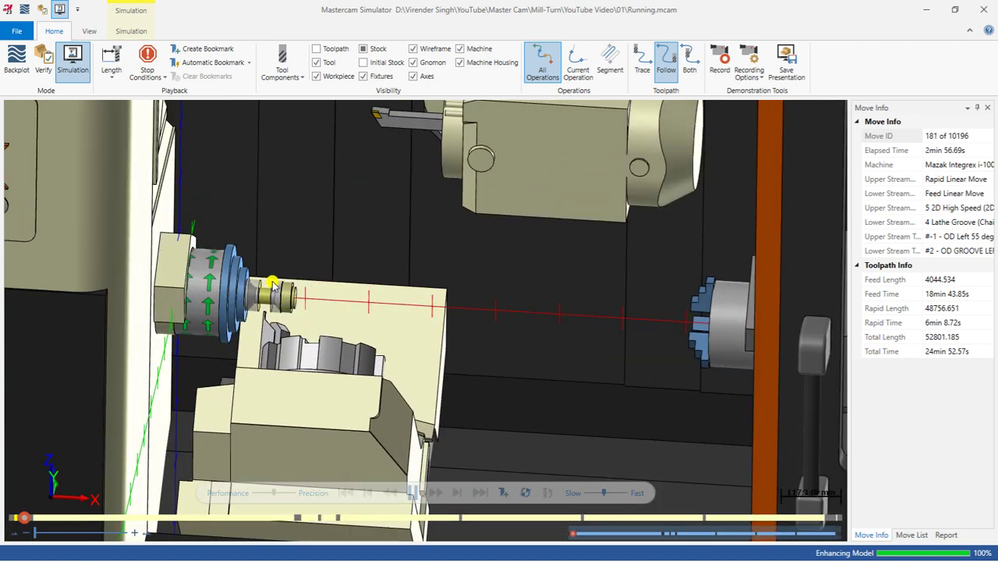